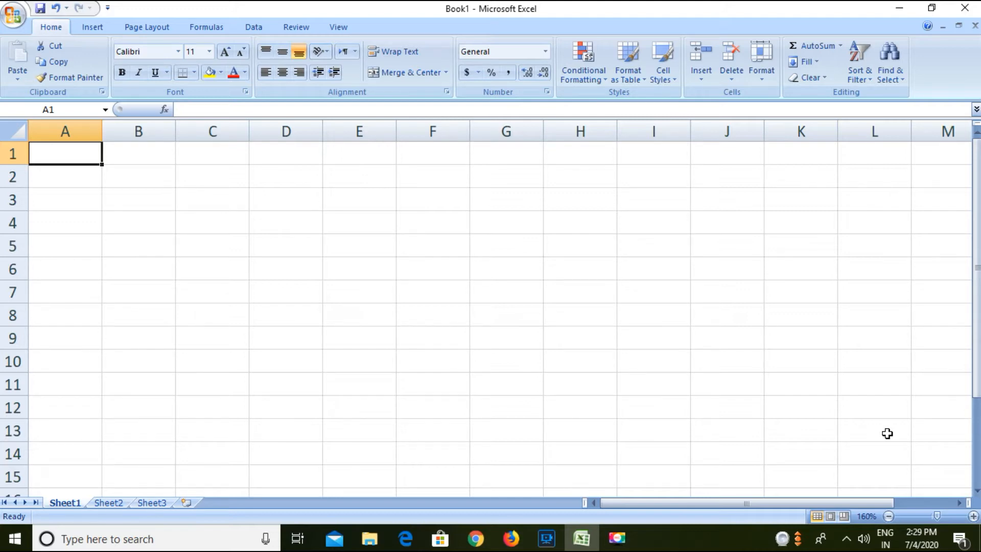
Enter the column headings Name in cell A1 and Hindi in cell B1
text(N)
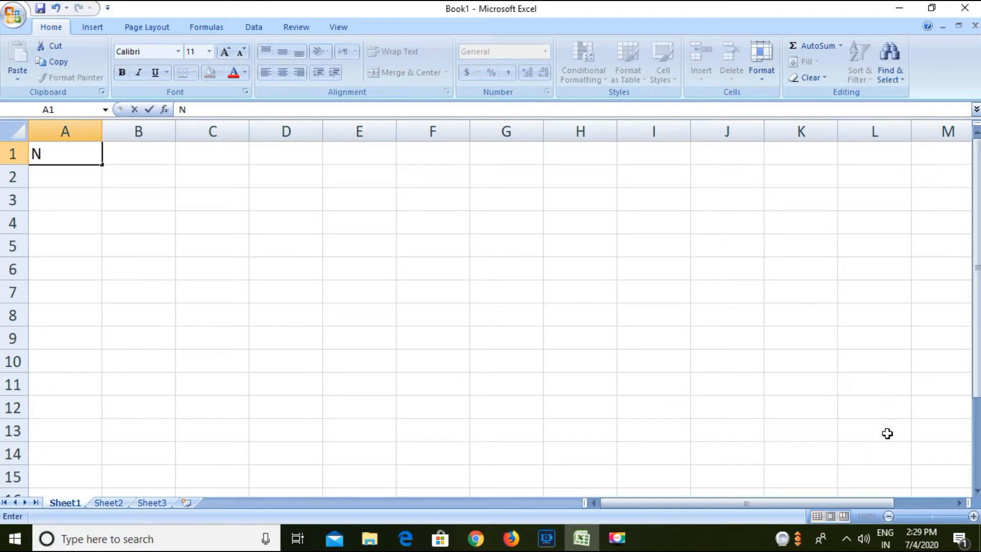
text(ame)
key(Tab)
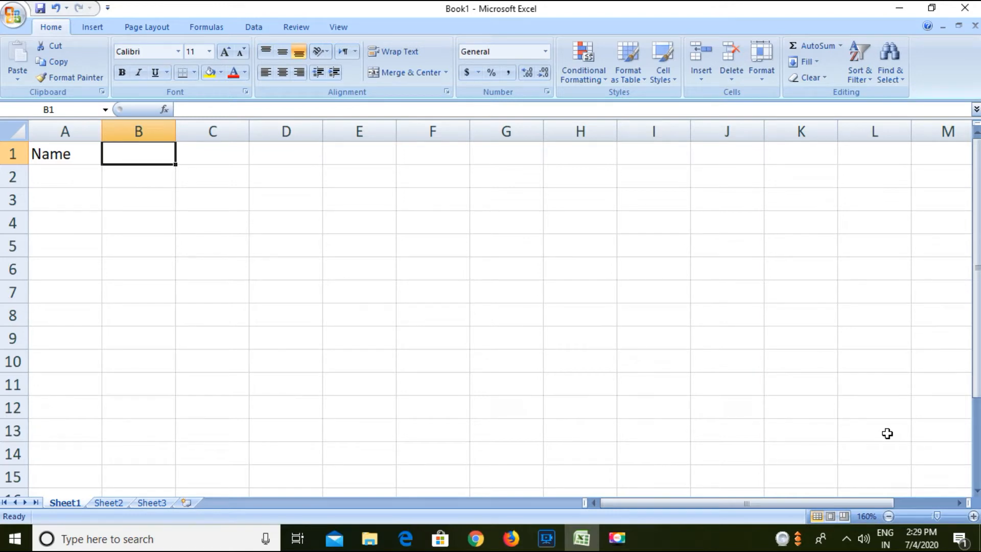
text(h)
key(BackSpace)
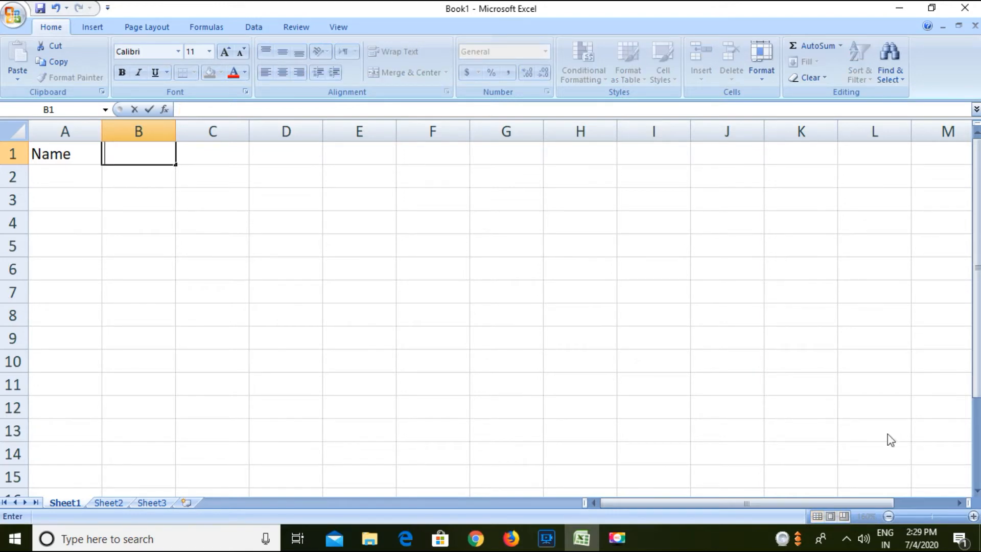
text(Hindi)
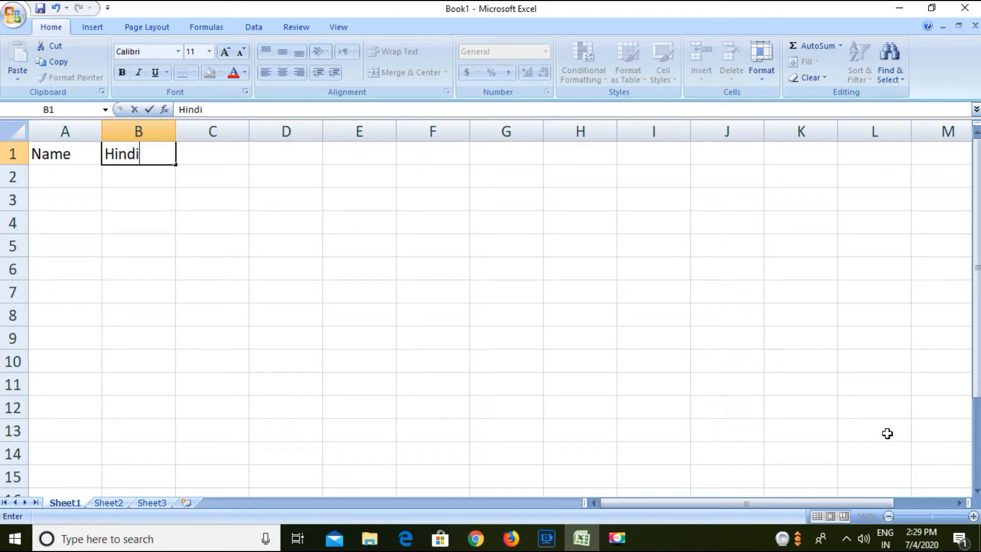
key(Tab)
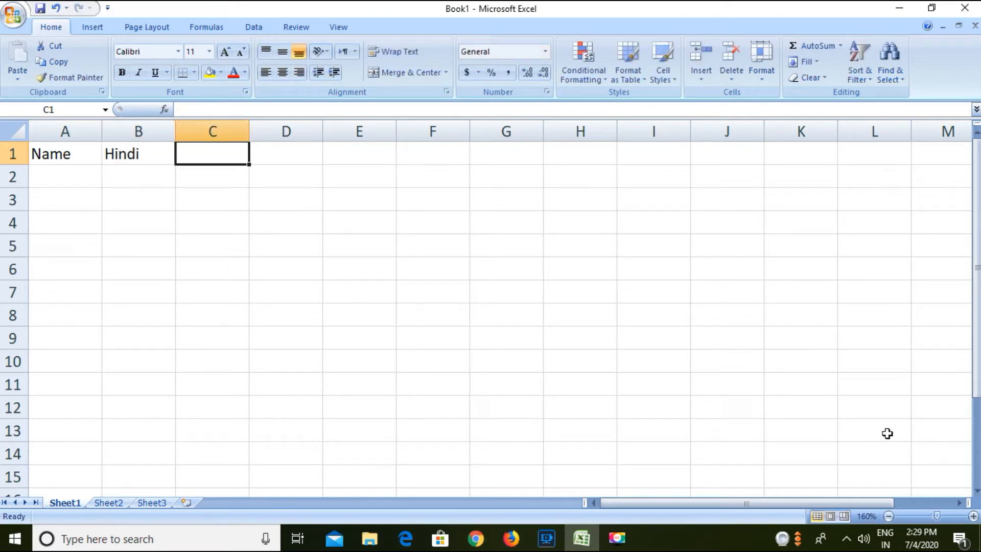
Add the subject headings English in cell C1 and Science in cell D1
text(E)
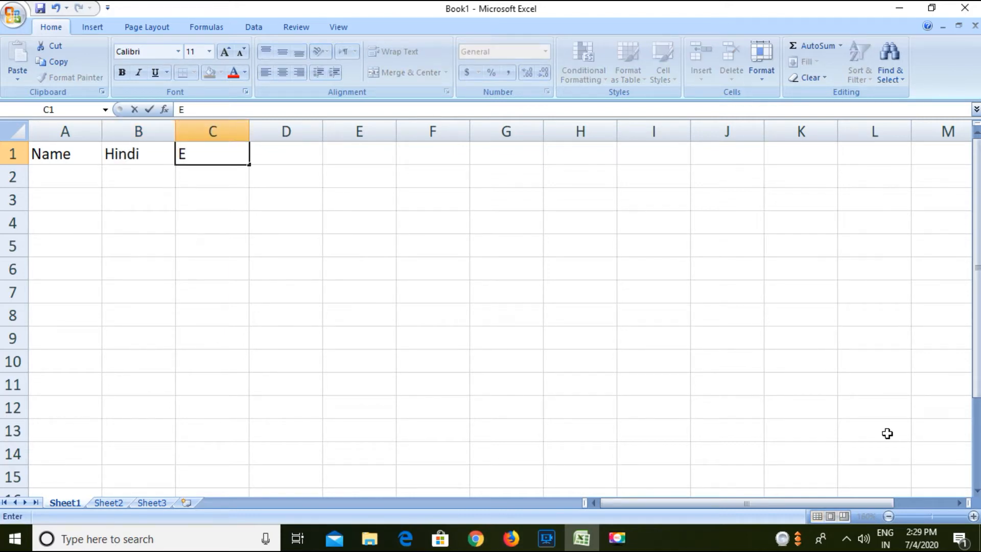
text(nglish)
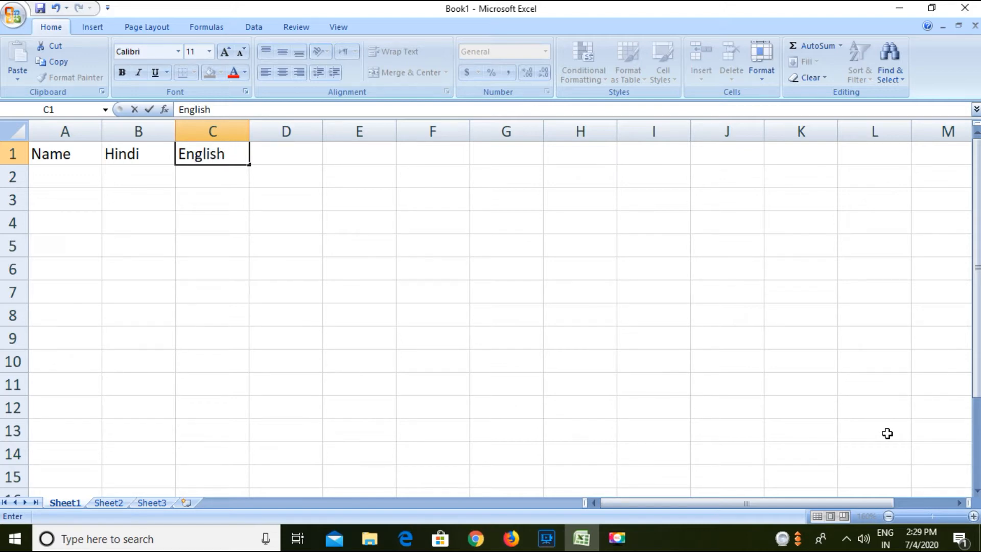
key(Tab)
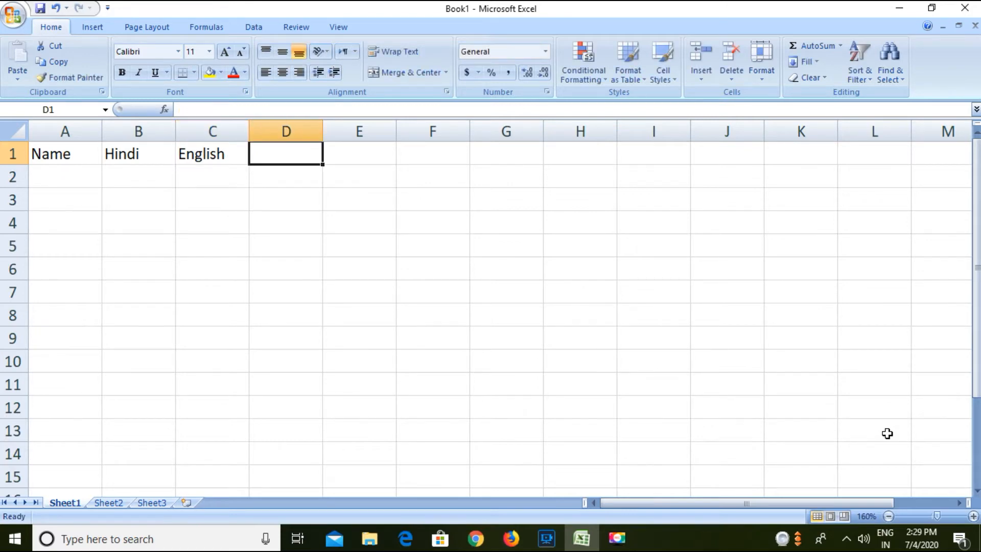
text(Sv)
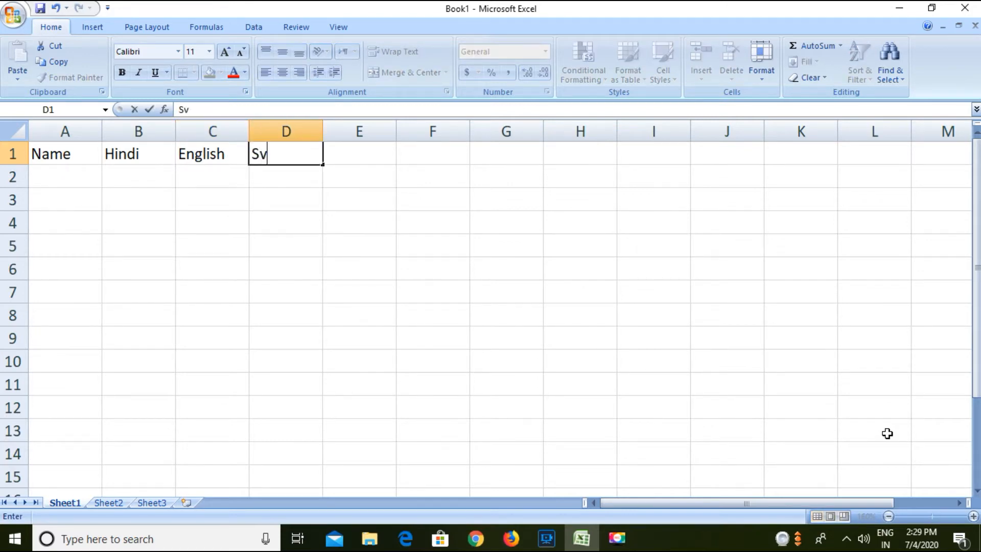
key(BackSpace)
text(cience)
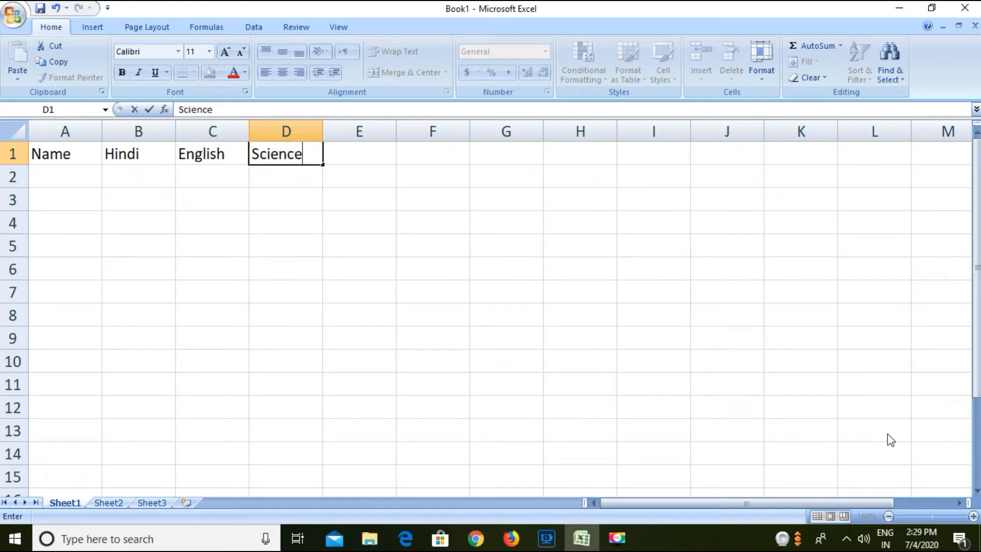
key(Tab)
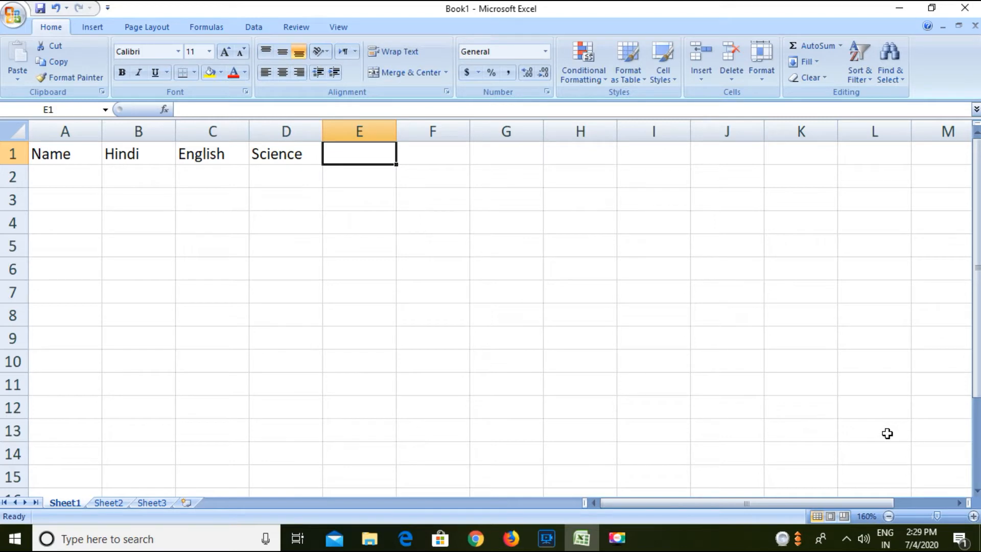
Enter the heading Total in cell E1, with a capital first letter
text(tot)
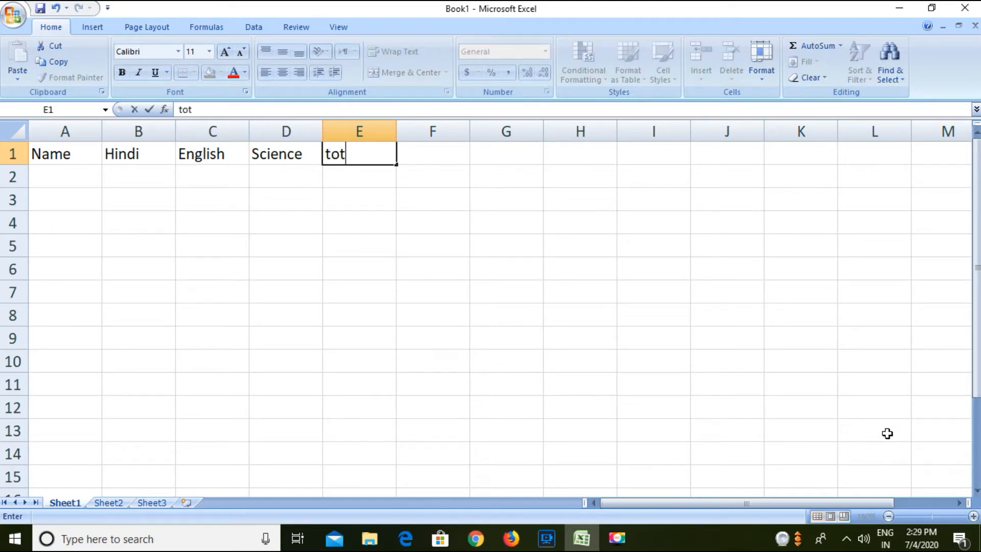
text(al)
key(BackSpace)
key(BackSpace)
key(BackSpace)
key(BackSpace)
key(BackSpace)
text(t)
key(BackSpace)
text(Total)
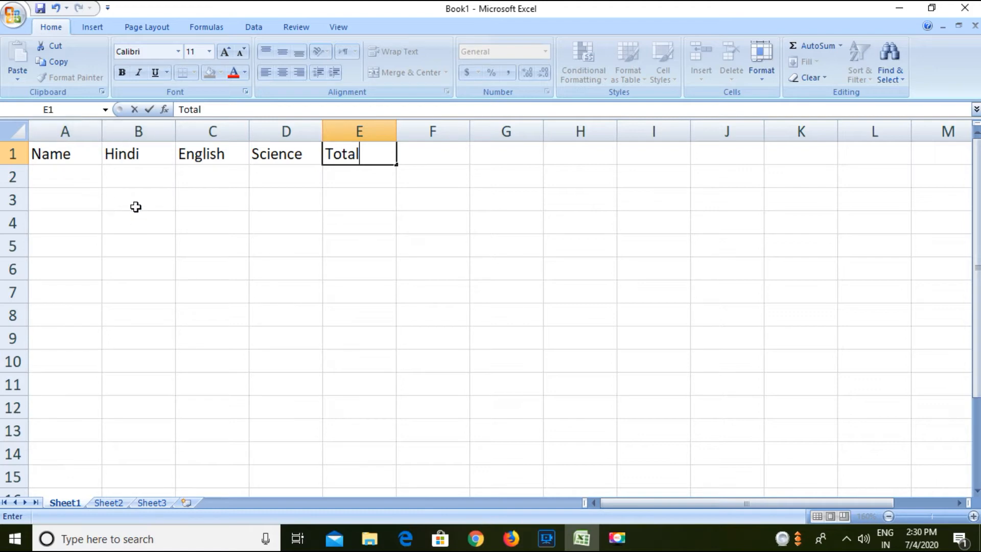
Widen column A to nearly twice its width and make row 1 about twice as tall
click(102, 129)
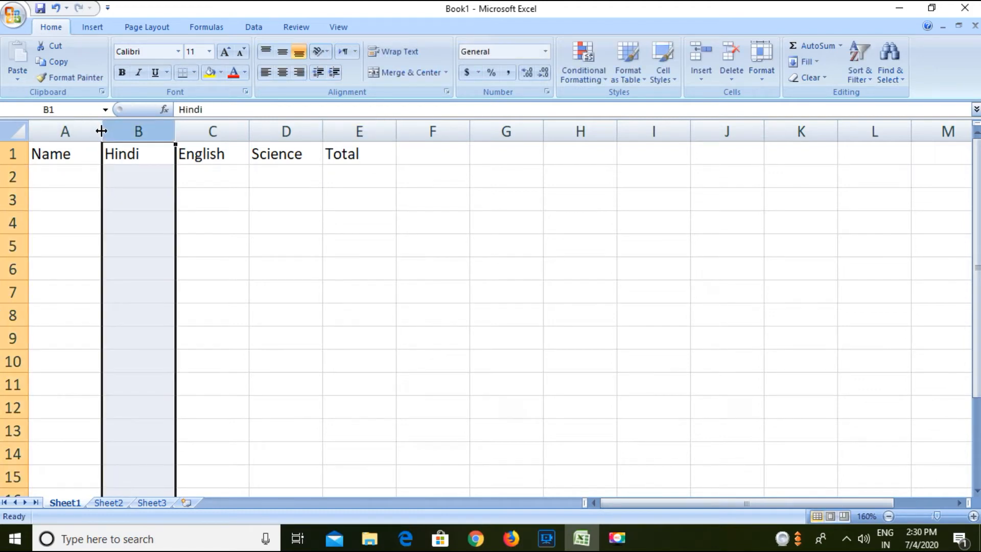
drag(101, 131, 161, 132)
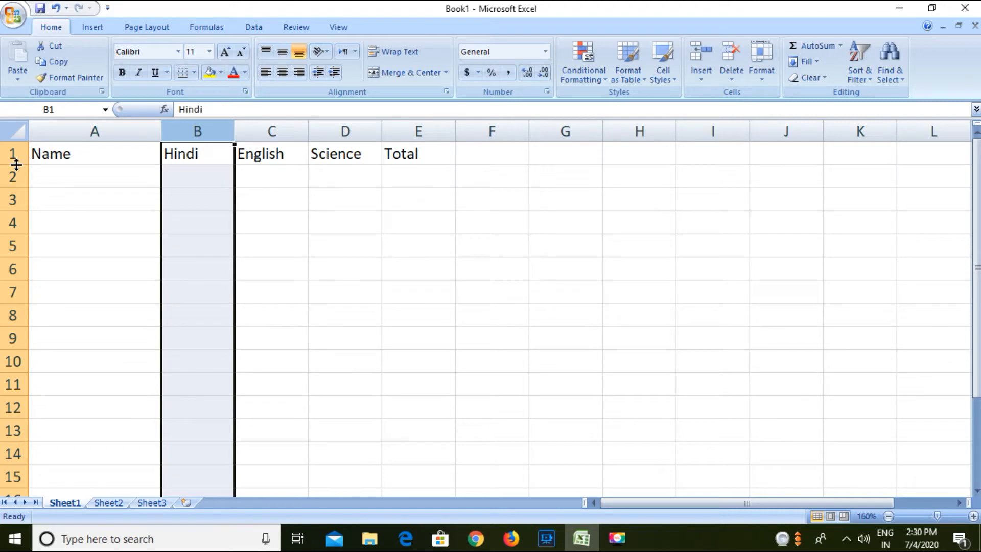
drag(16, 164, 17, 185)
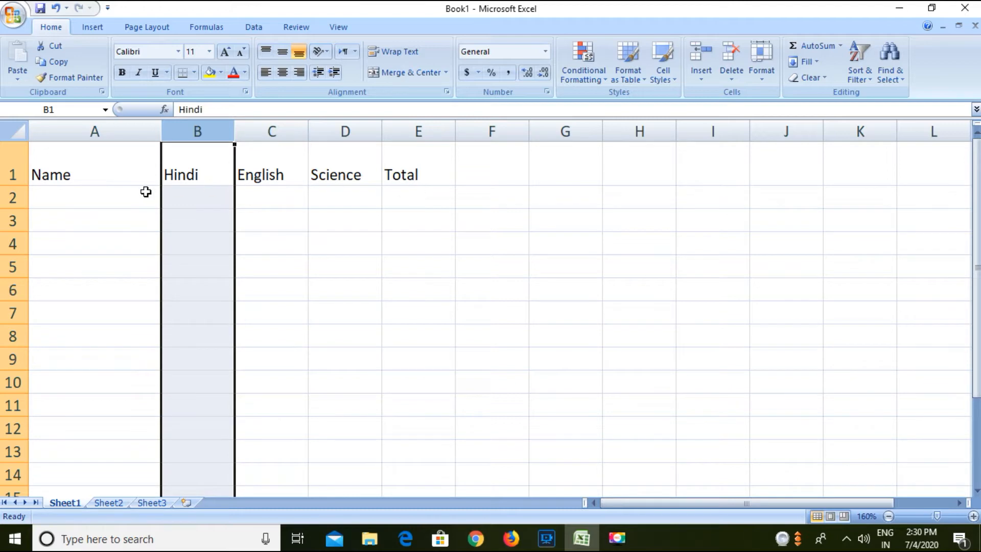
Center the headings in A1:E1 both horizontally and vertically
click(47, 168)
drag(111, 166, 390, 171)
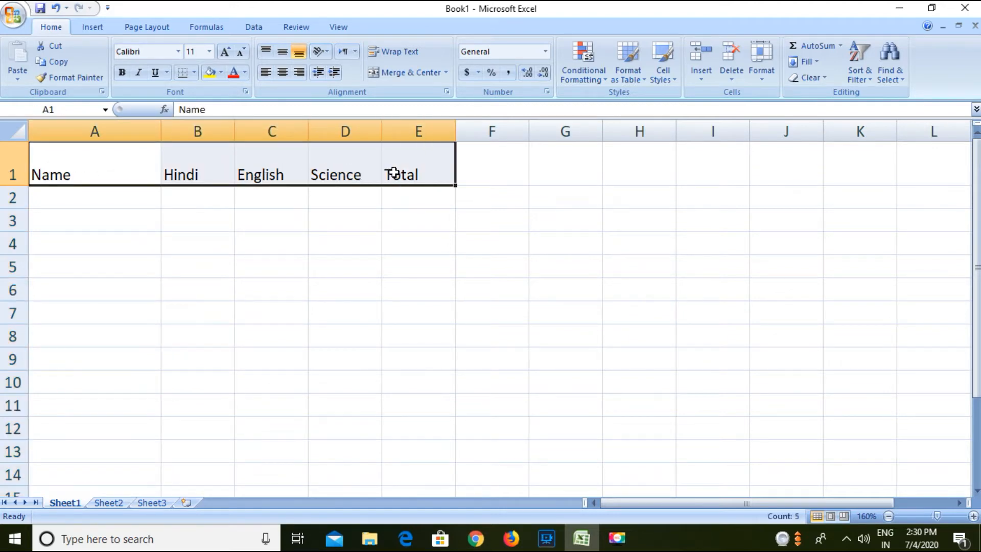
click(282, 72)
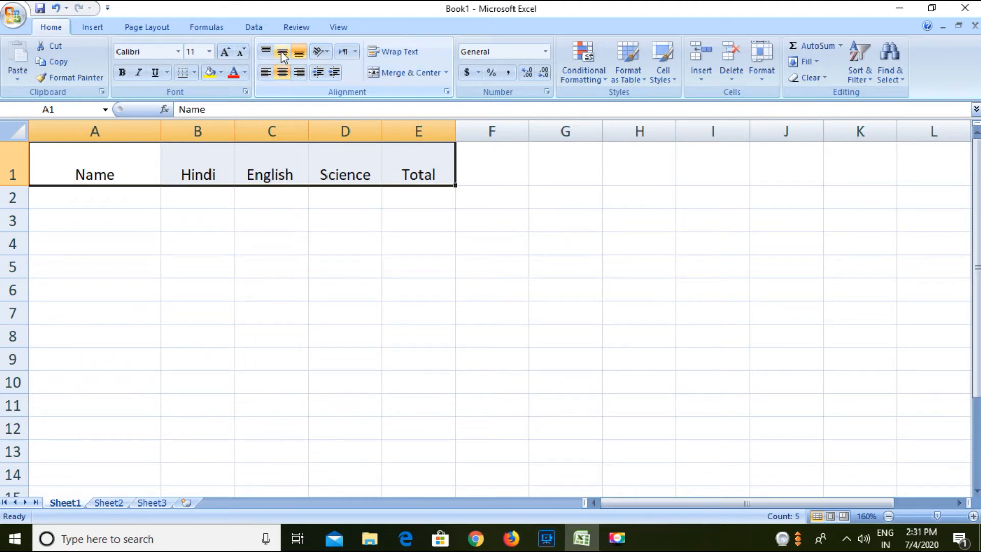
click(282, 53)
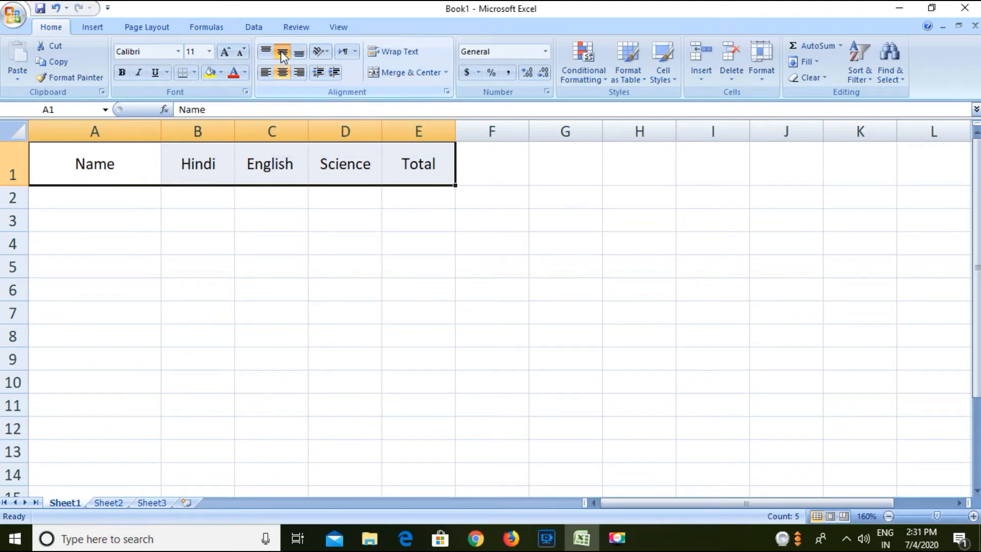
click(320, 260)
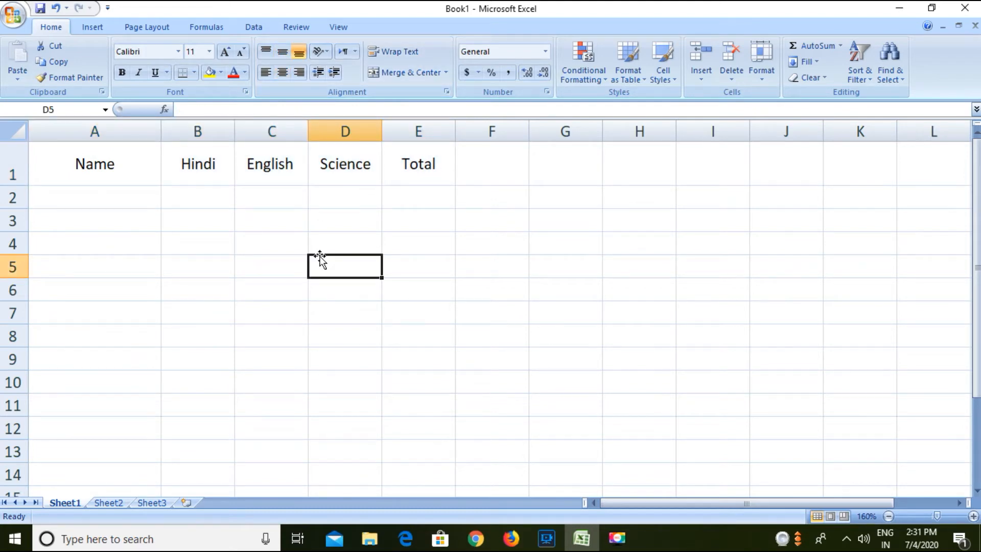
Enter the first two students' names in capitals in cells A2 and A3
click(123, 201)
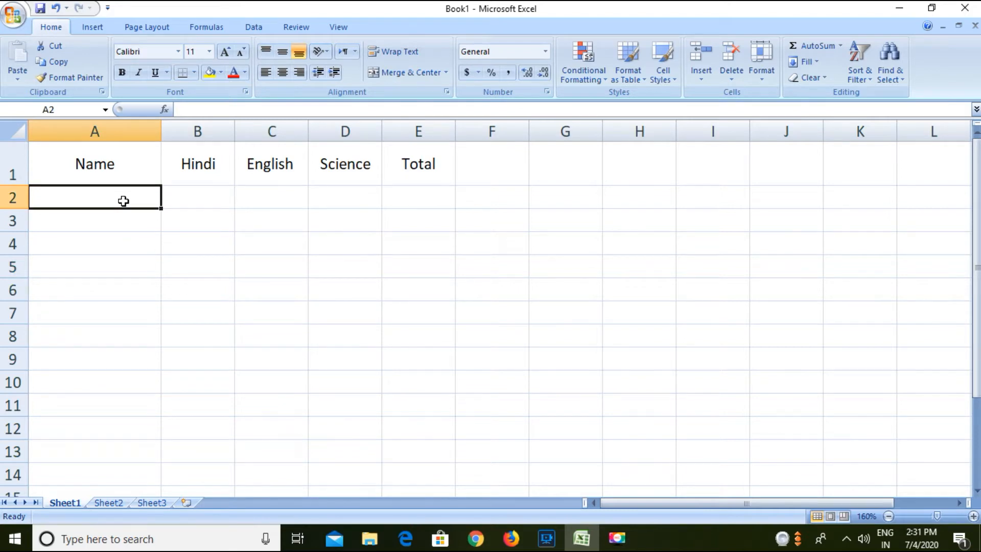
text(su)
key(BackSpace)
key(BackSpace)
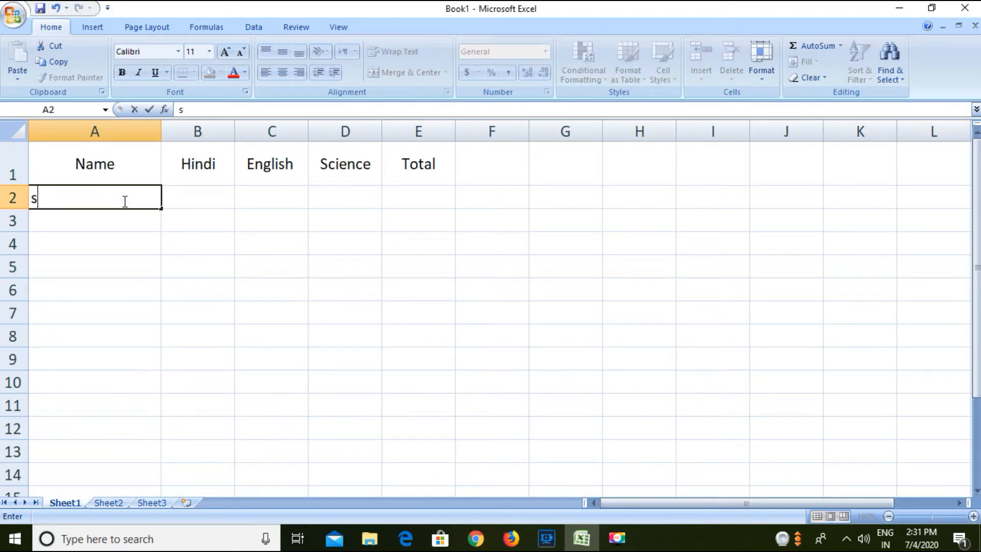
text(SUMIT)
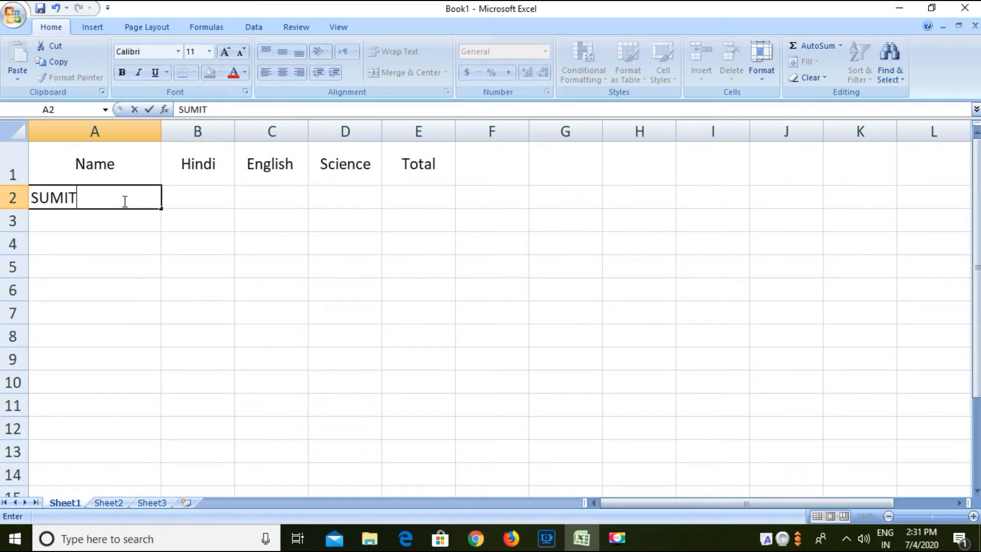
key(Return)
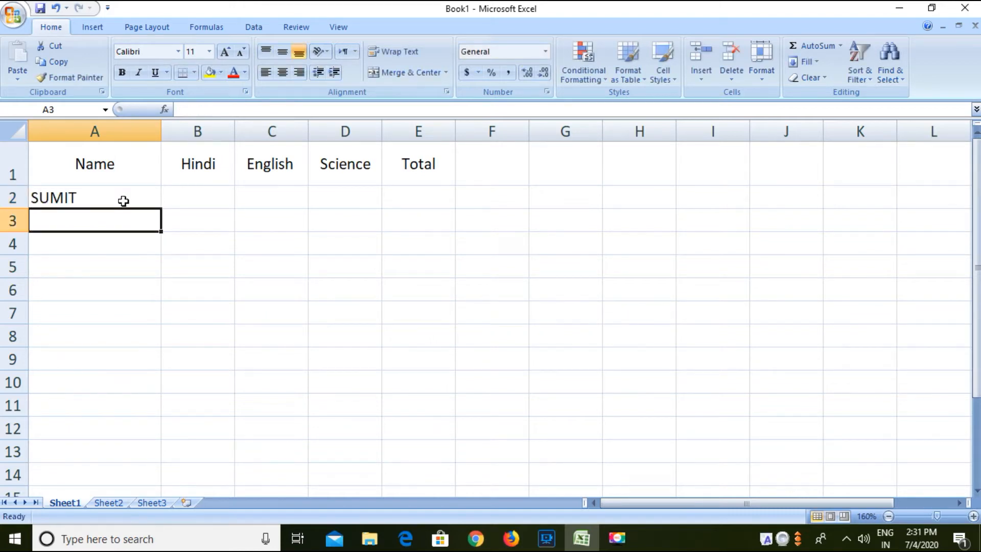
text(a)
key(BackSpace)
text(AMIT)
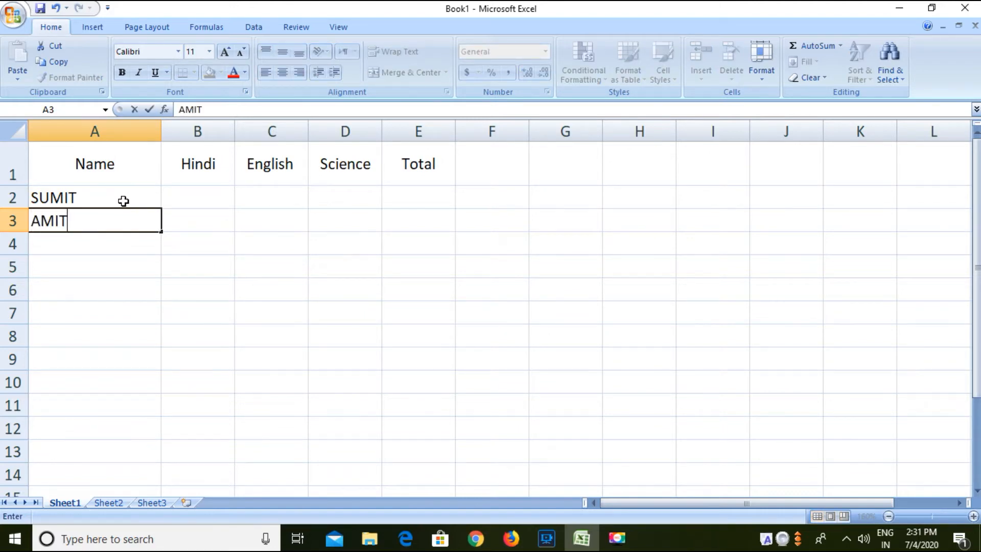
key(Return)
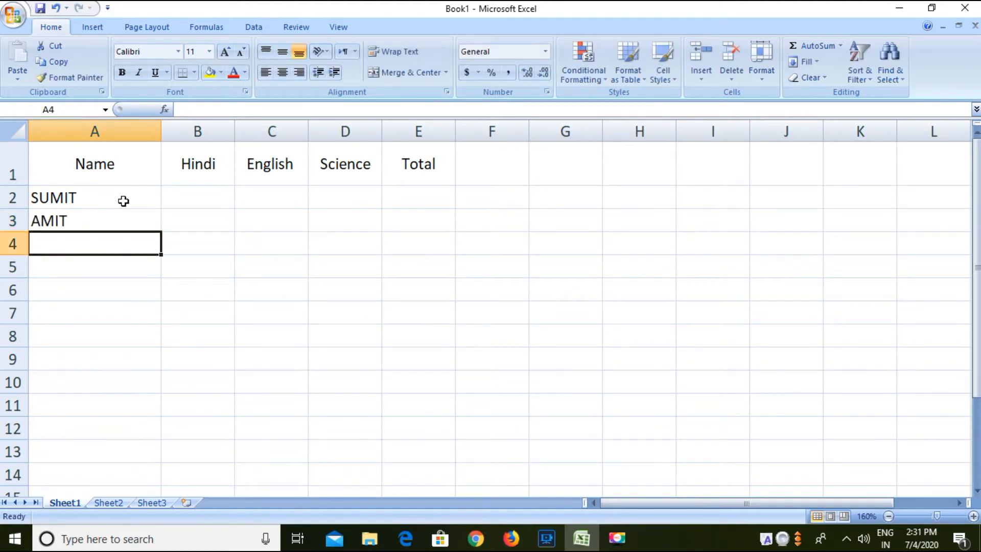
Enter four more student names in capitals in cells A4 to A7
text(RAHUL)
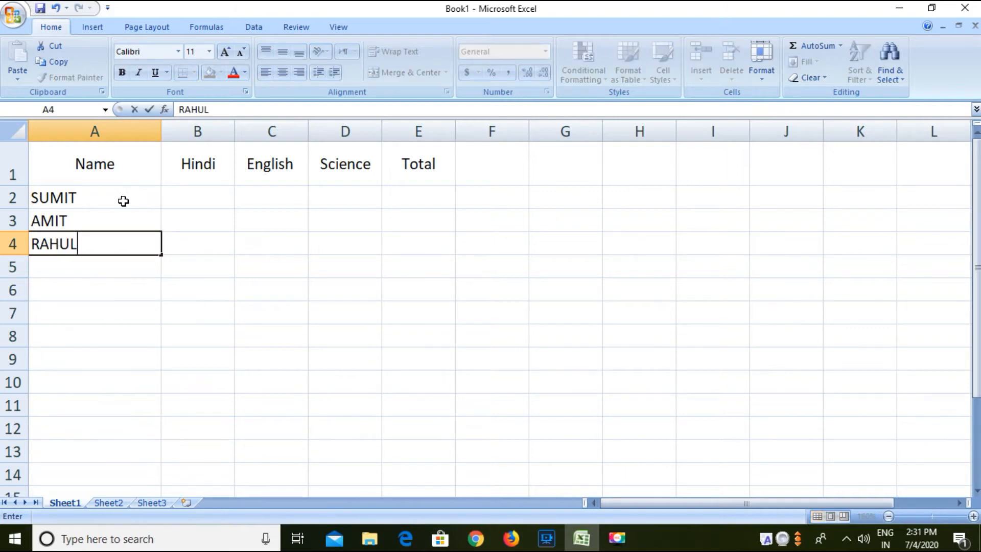
key(Tab)
key(Down)
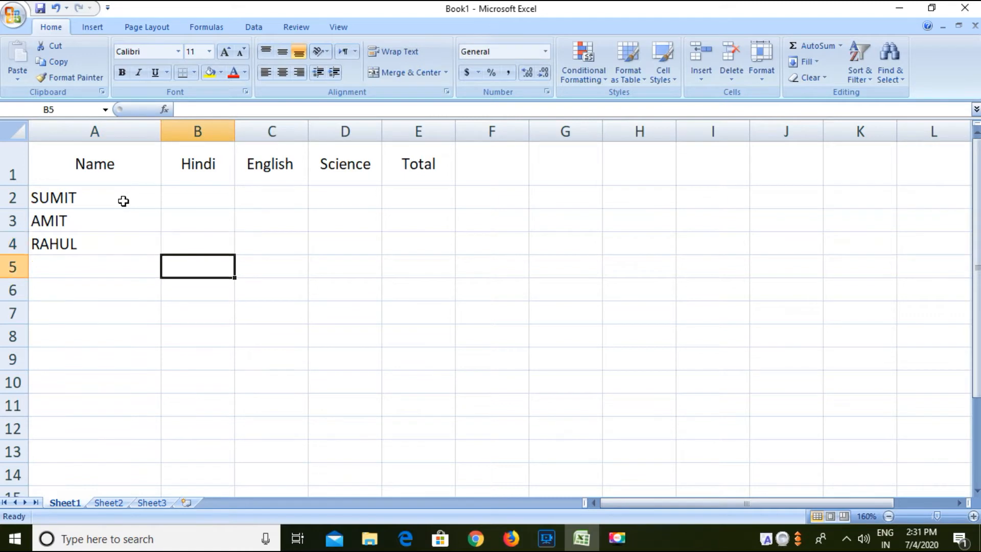
key(Left)
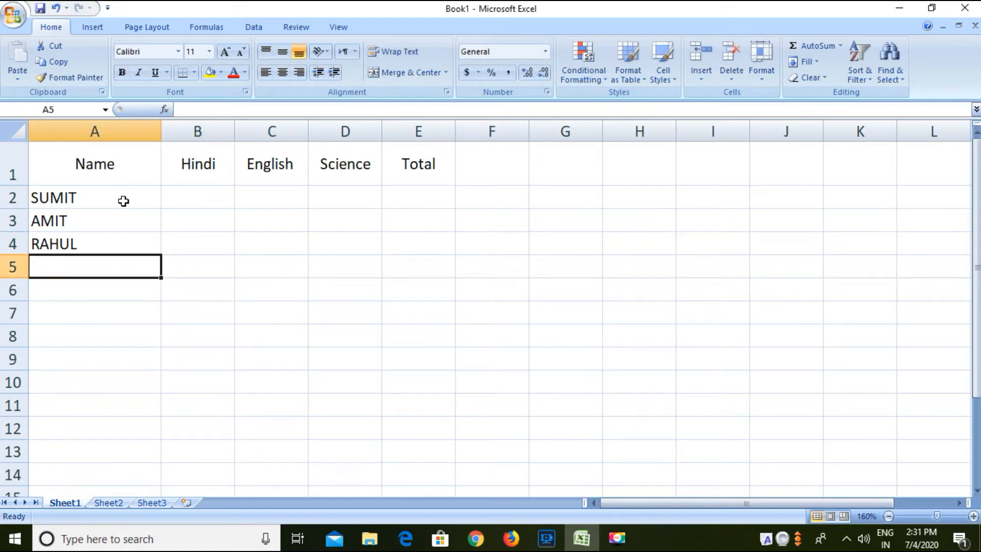
text(RAJ)
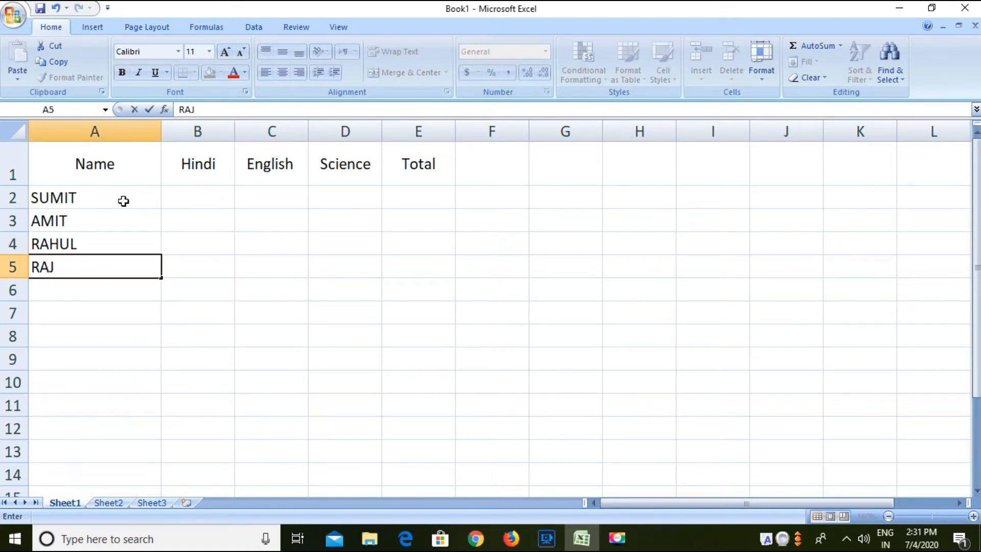
key(Return)
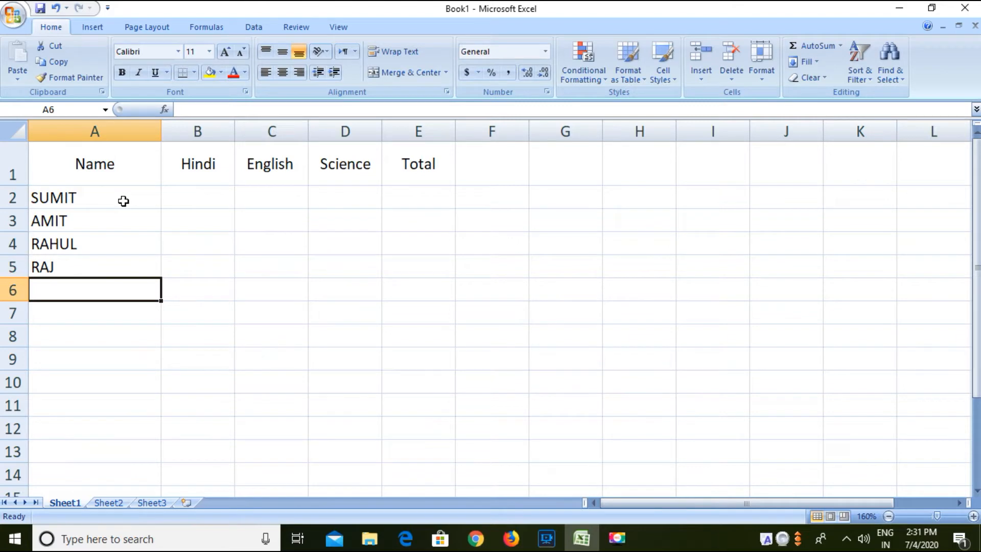
text(VIPIN)
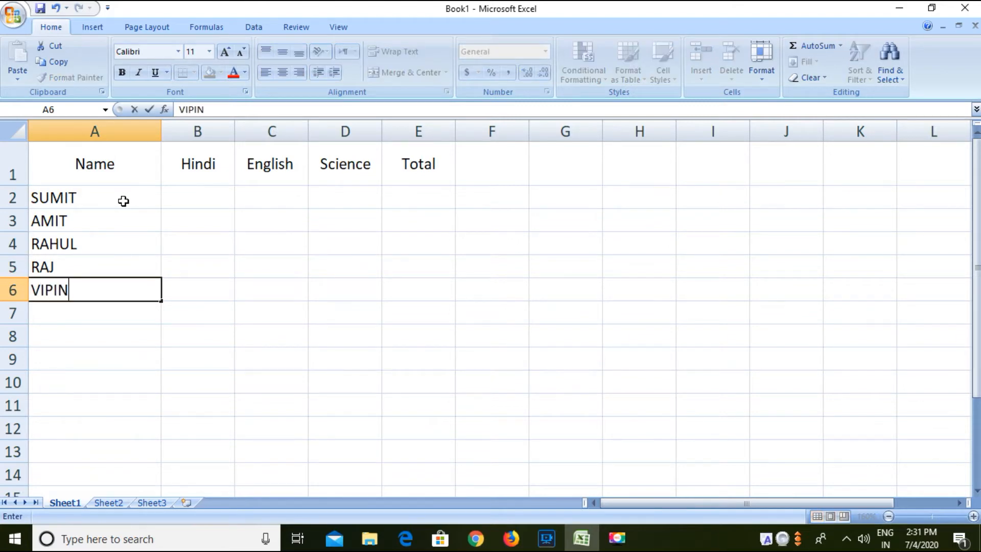
key(Return)
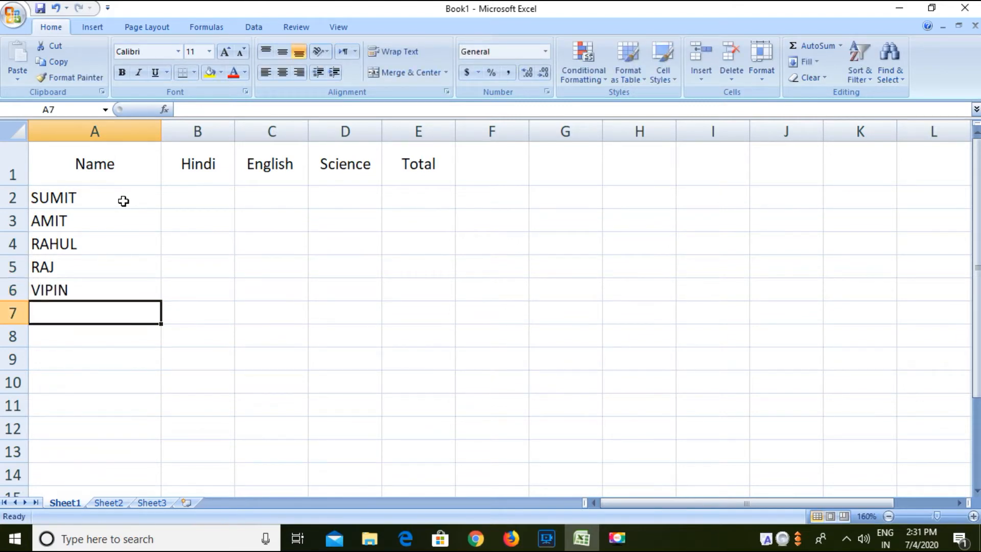
text(ANSH)
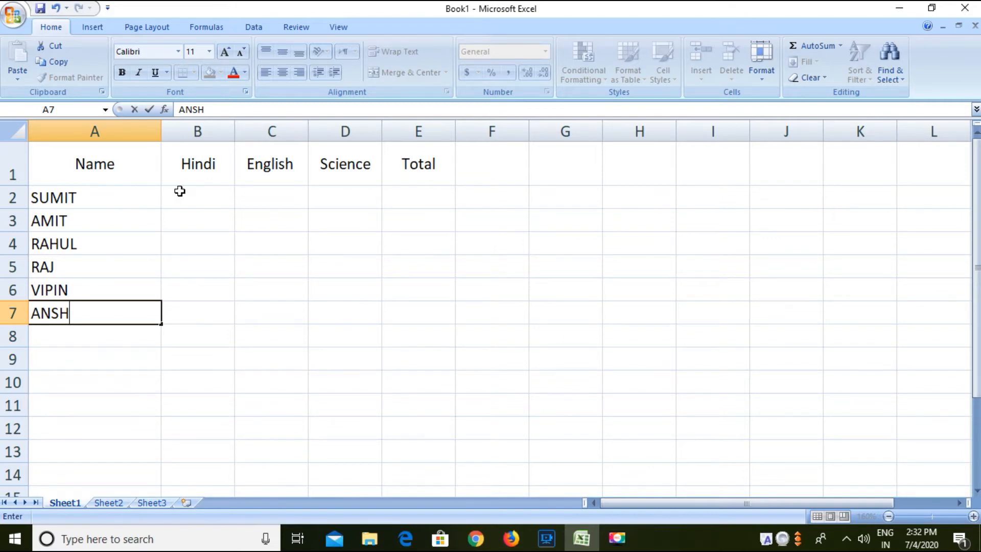
Add a Greater Than conditional formatting rule to B2:D7 for values above 30, using Green Fill with Dark Green Text
drag(178, 191, 346, 304)
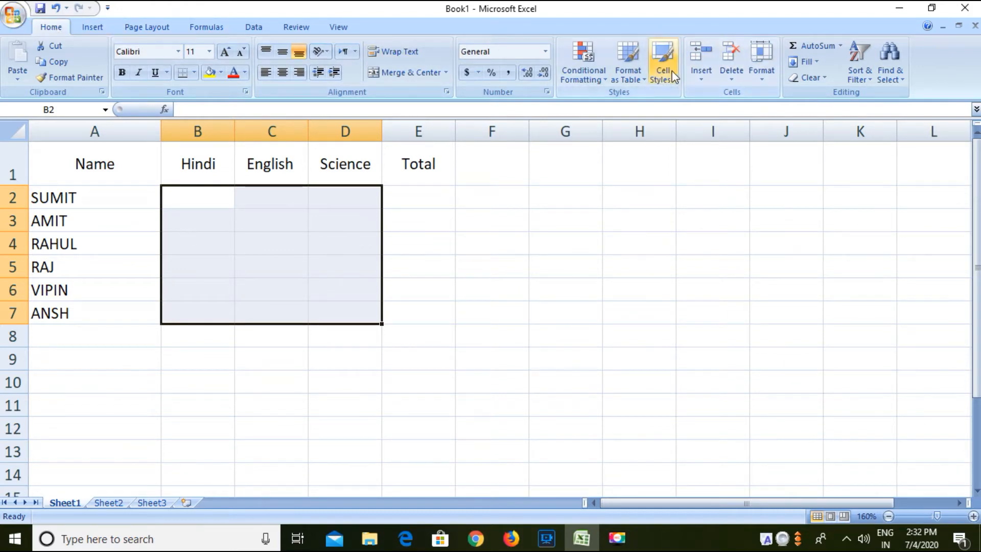
click(580, 59)
mouse_move(596, 98)
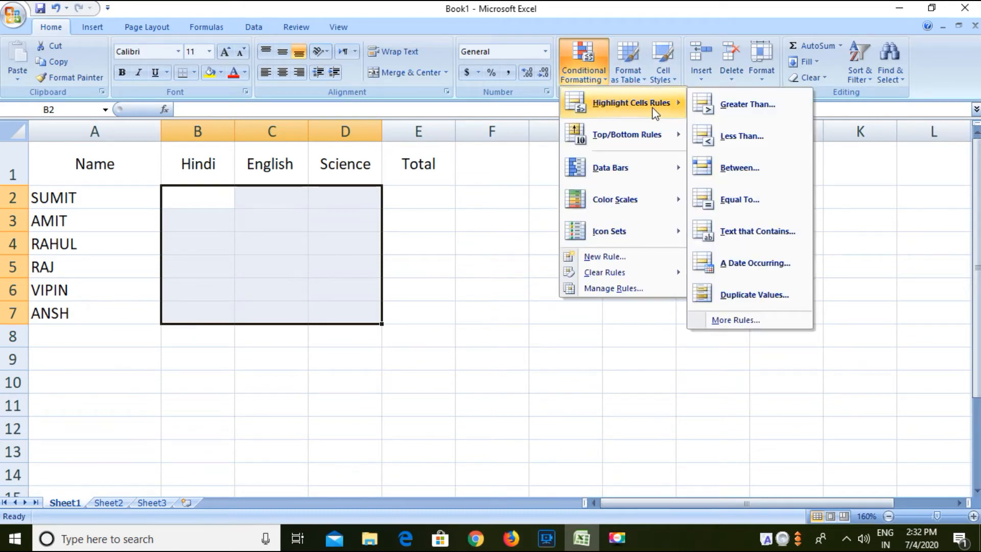
click(717, 103)
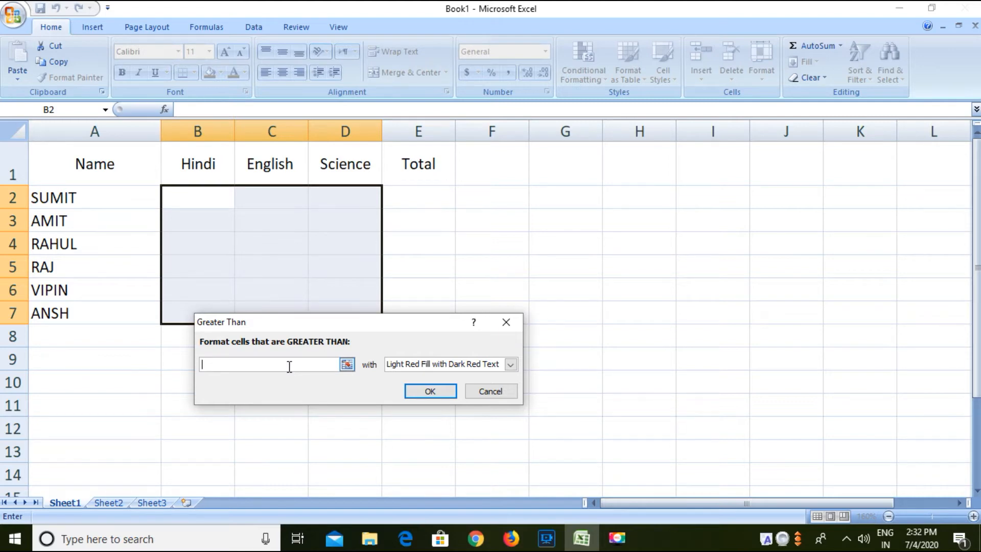
text(30)
click(455, 363)
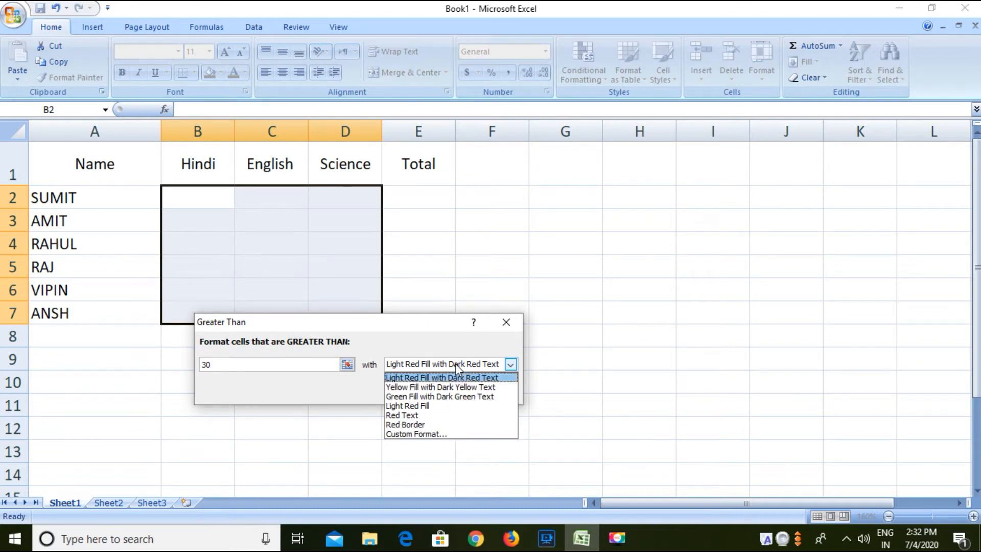
click(449, 397)
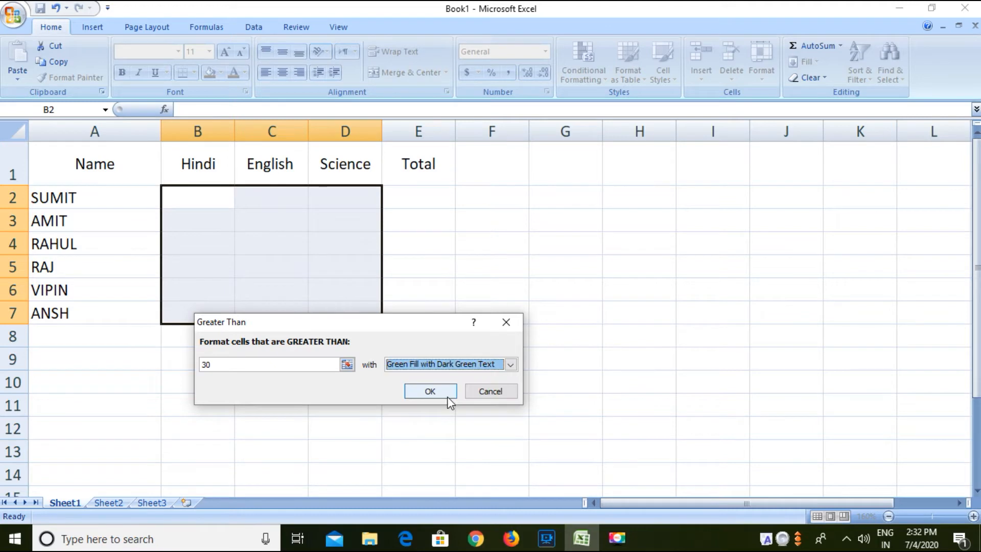
click(439, 394)
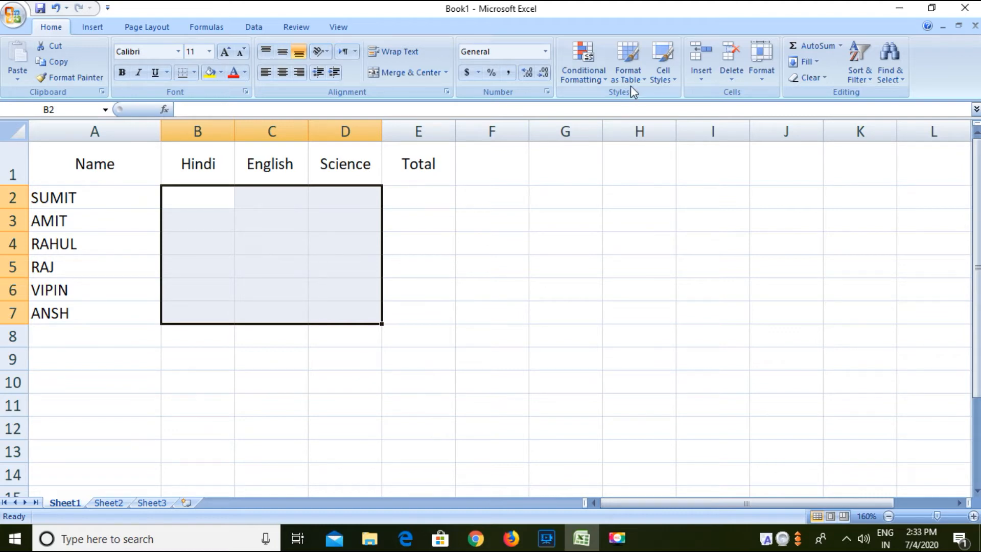
Add a Less Than conditional formatting rule to B2:D7 for values below 30, using Light Red Fill with Dark Red Text
click(593, 61)
mouse_move(634, 105)
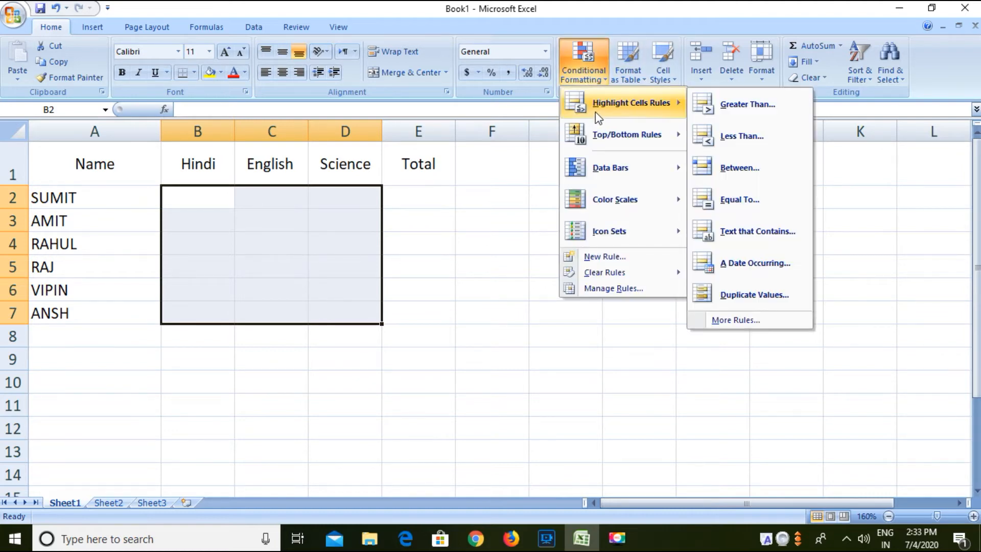
click(713, 134)
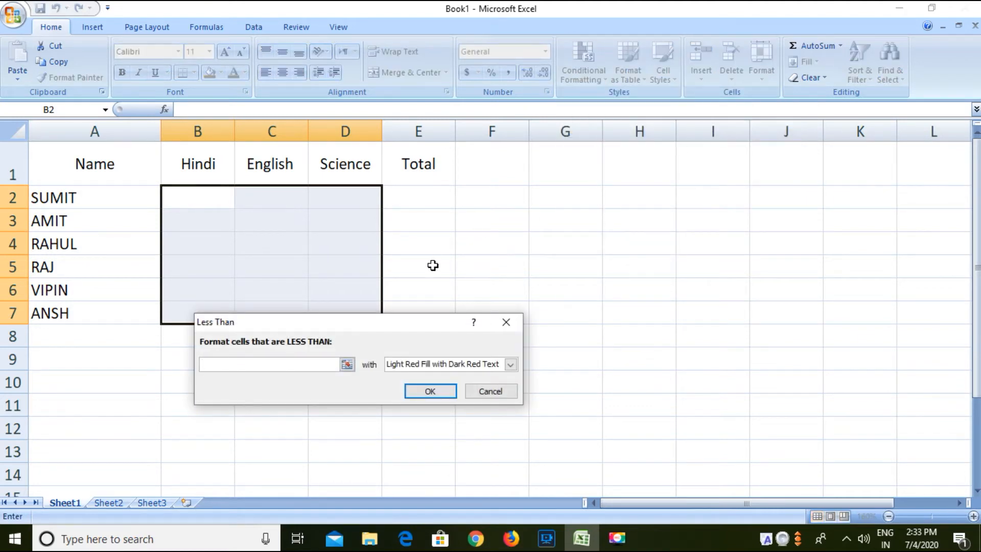
text(30)
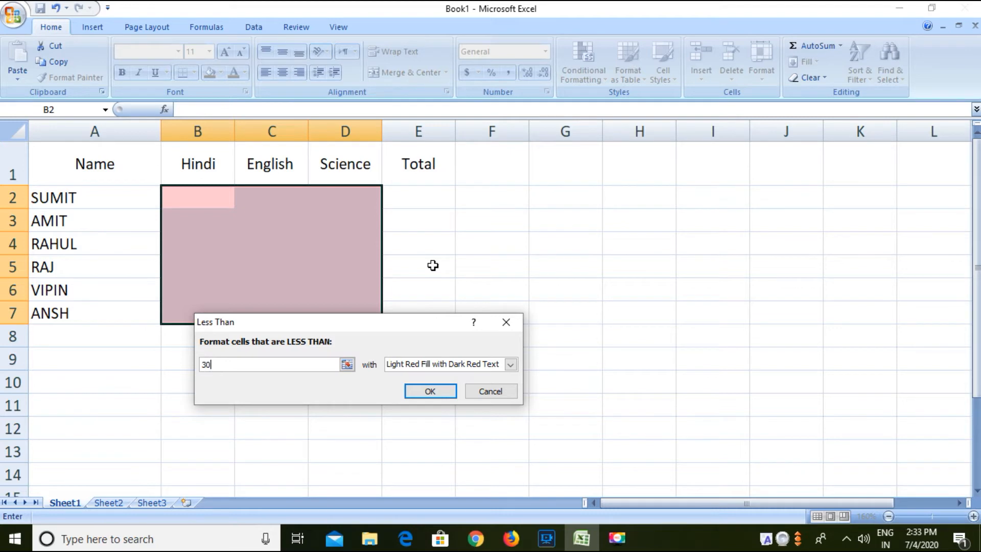
click(434, 368)
click(433, 368)
click(433, 368)
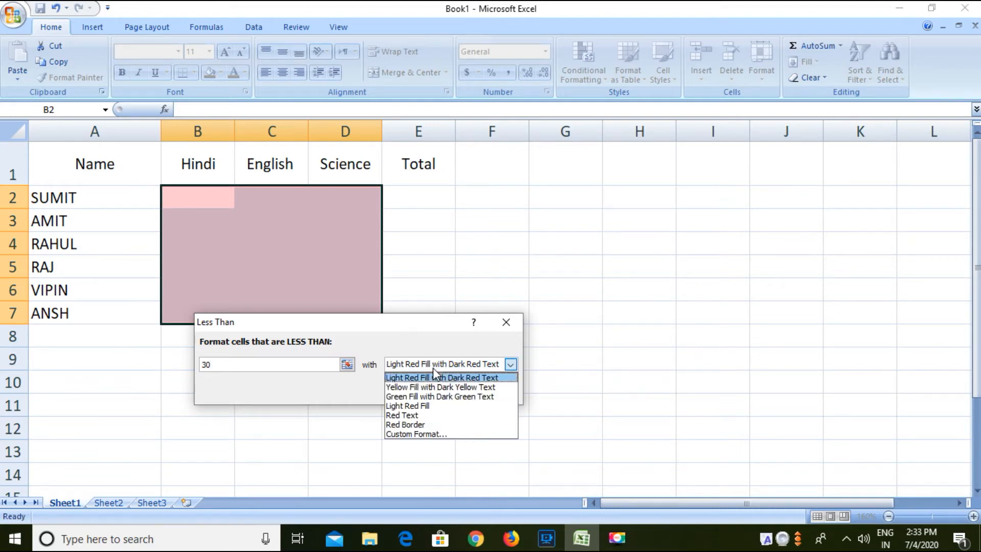
click(436, 378)
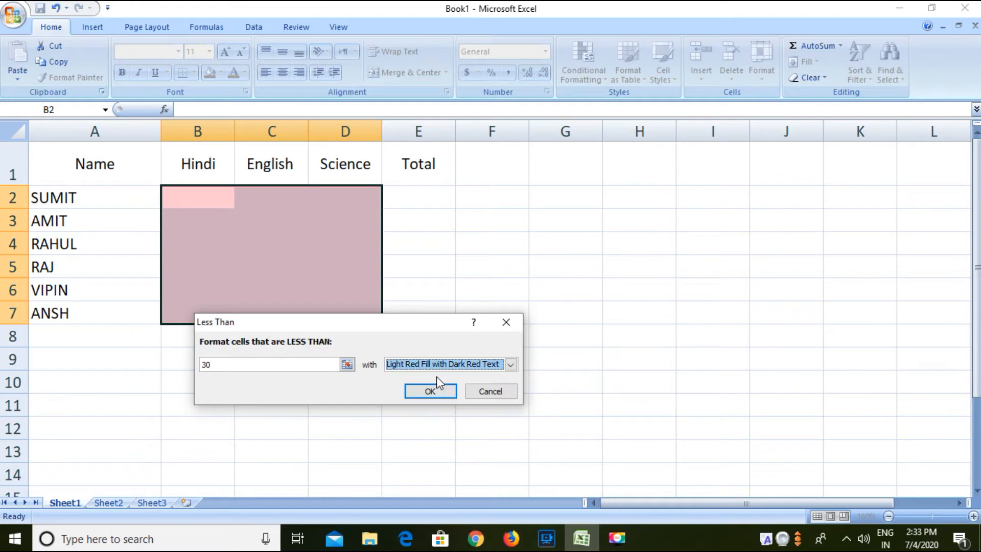
click(430, 391)
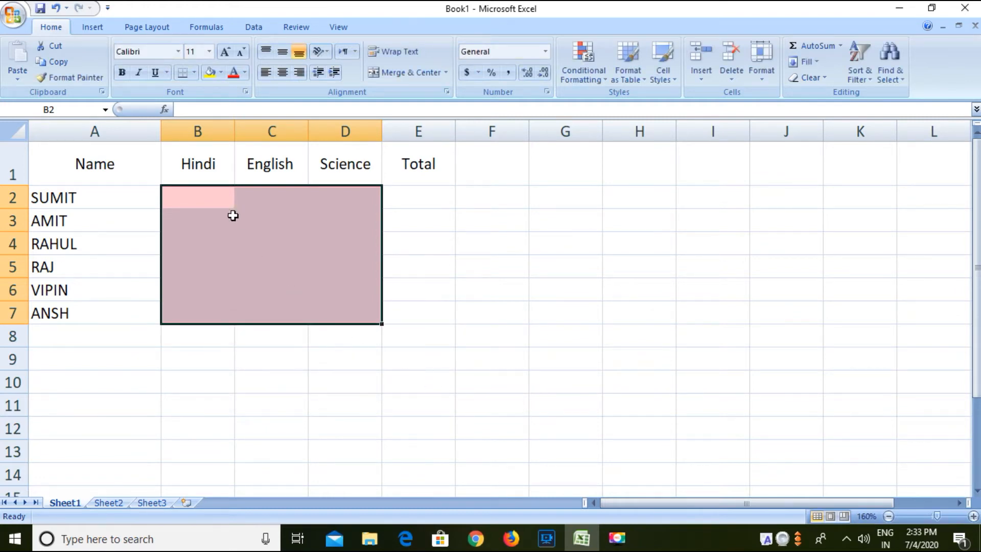
Enter the first student's marks in row 2: Hindi 89, English 99 and Science 20
click(217, 200)
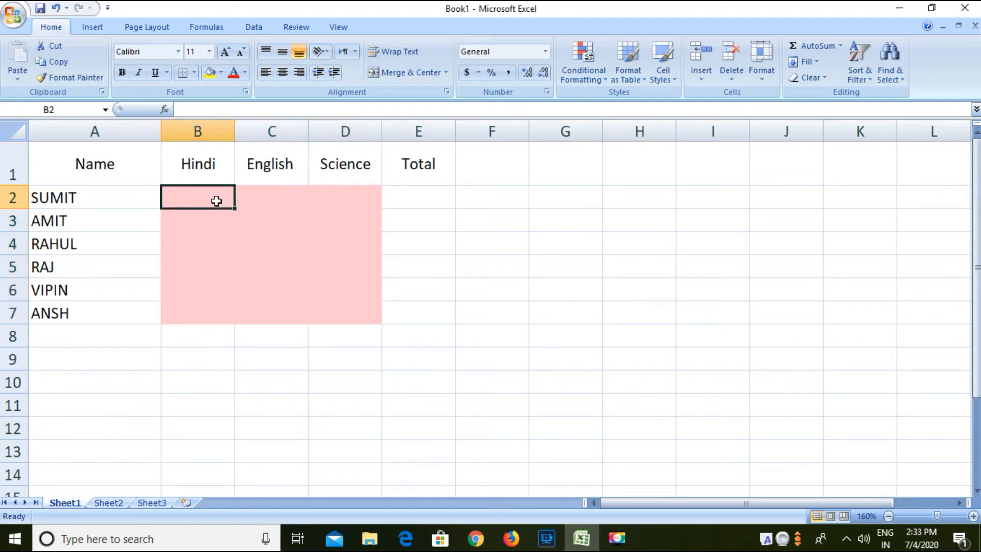
text(89)
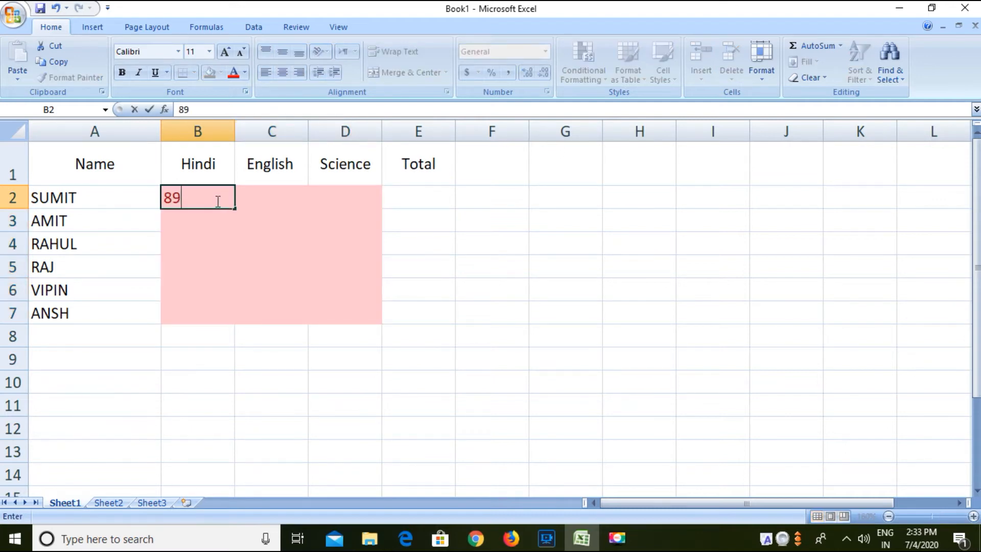
key(Tab)
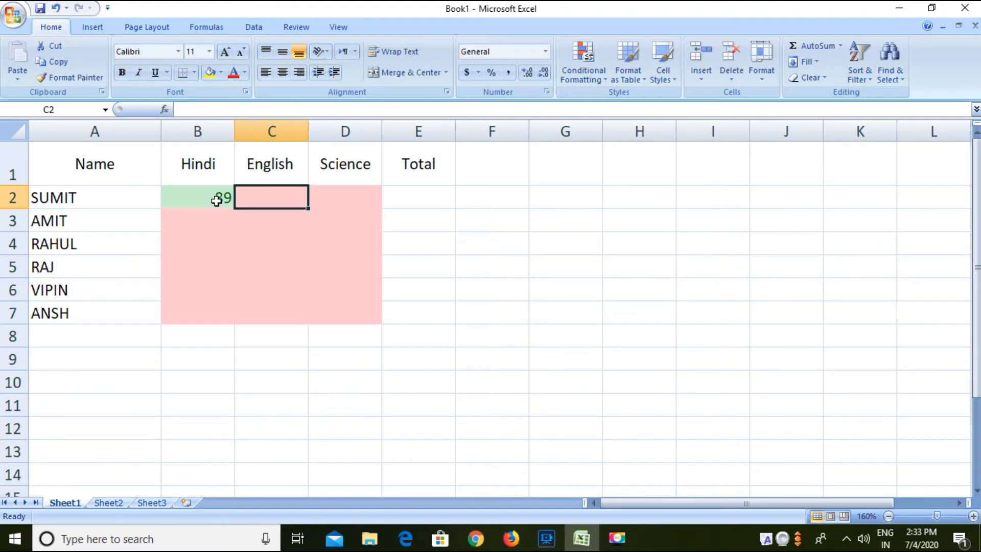
text(99)
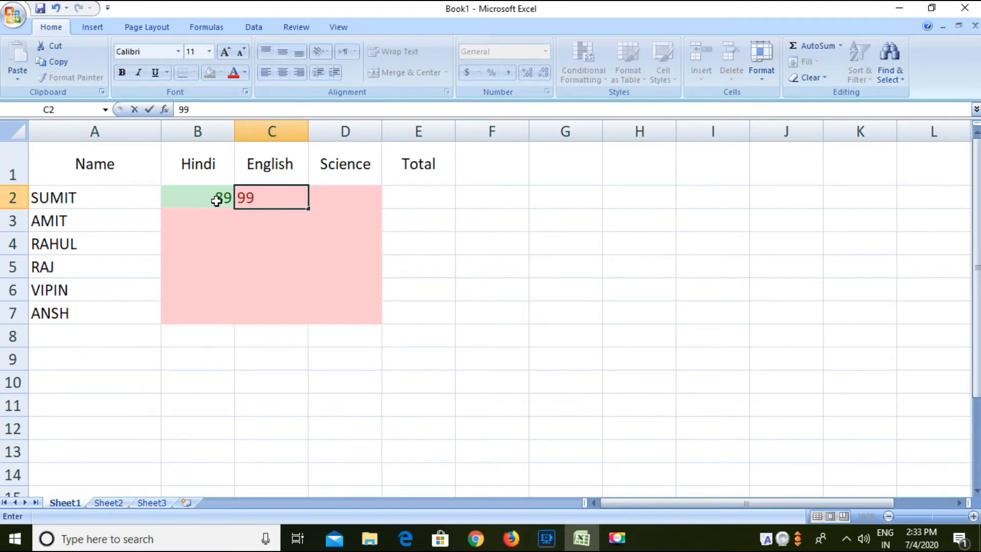
key(Tab)
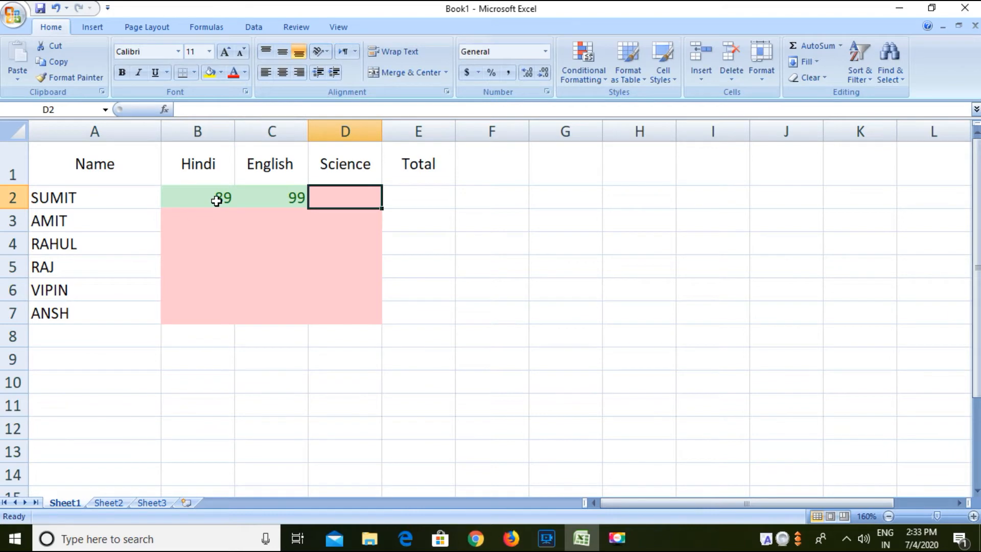
text(2)
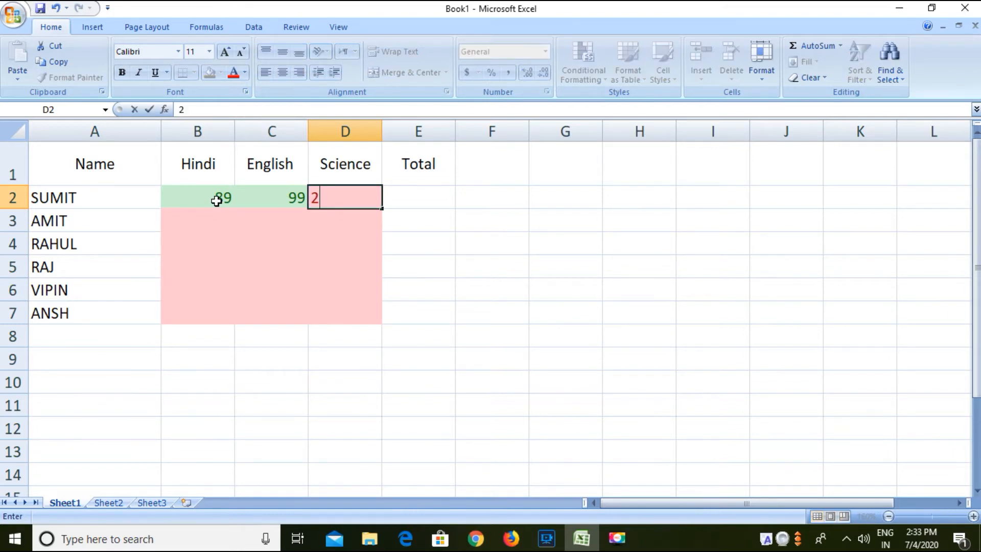
text(0)
key(Return)
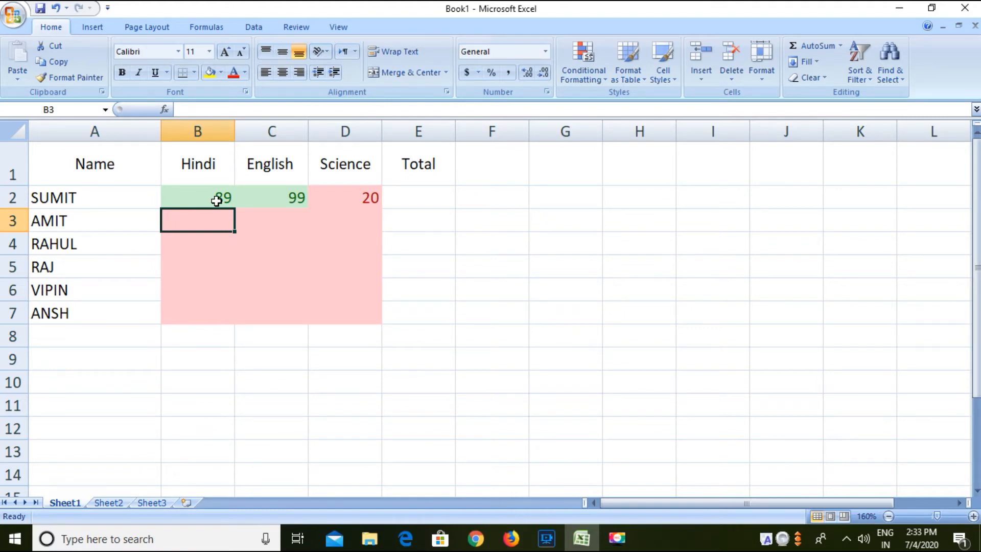
Enter the second student's marks in row 3: Hindi 77, English 87 and Science 67
text(77)
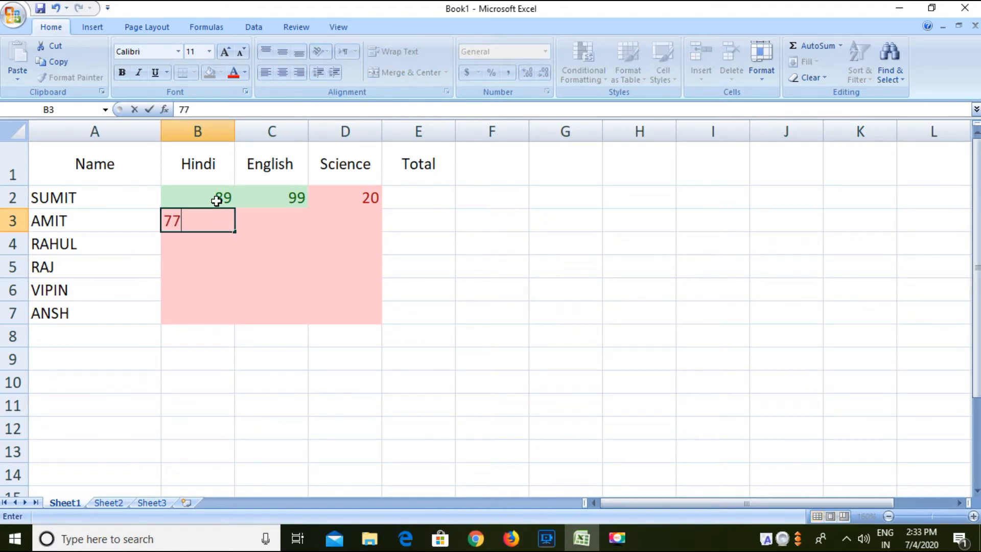
key(Tab)
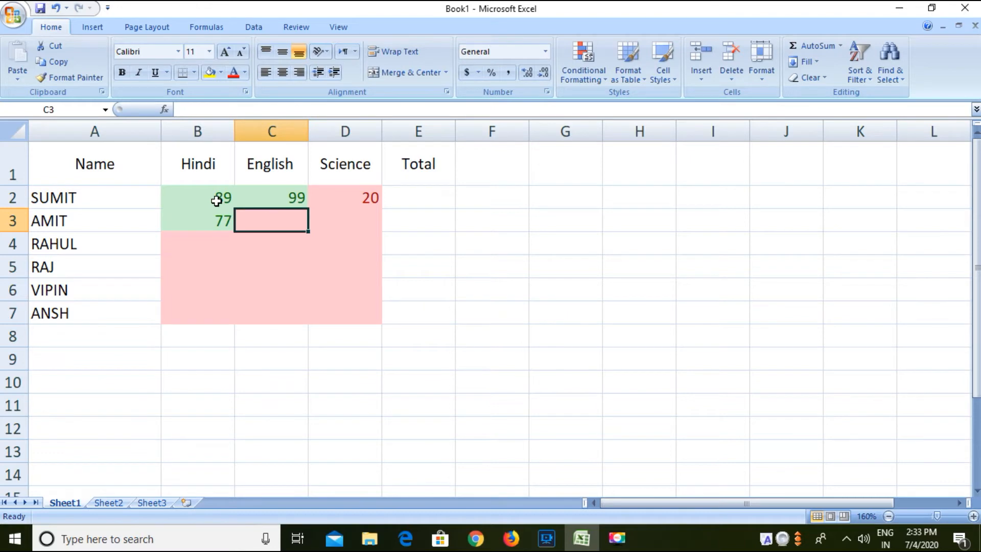
text(87)
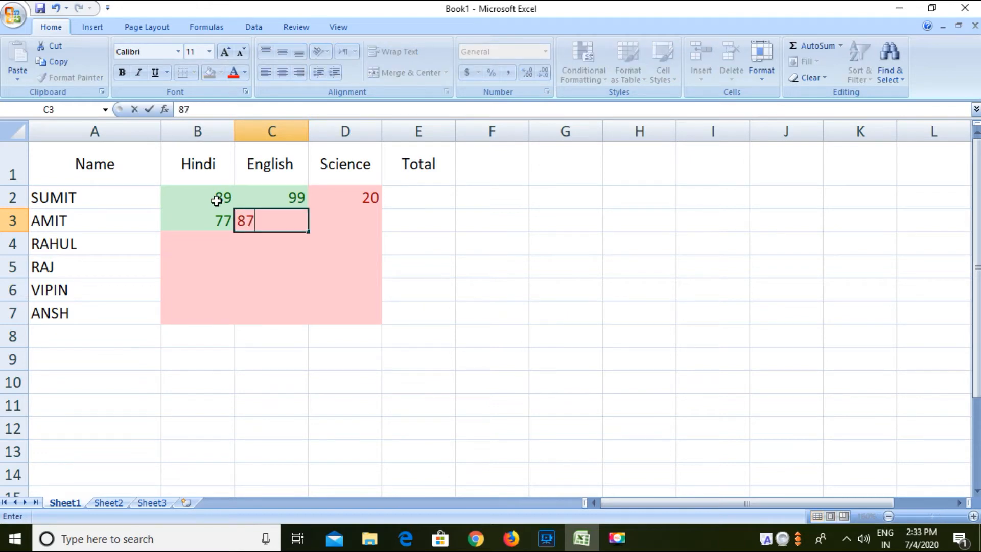
key(Tab)
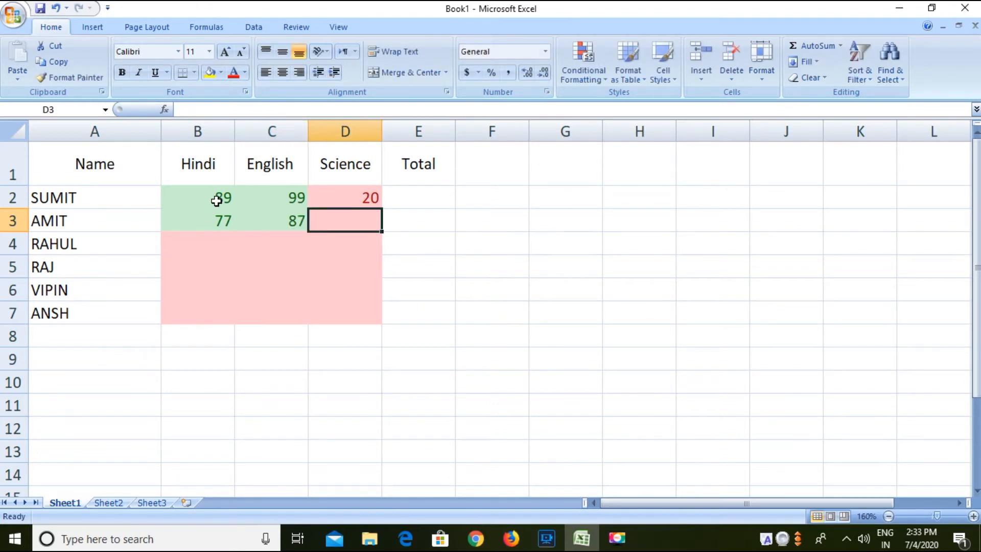
text(67)
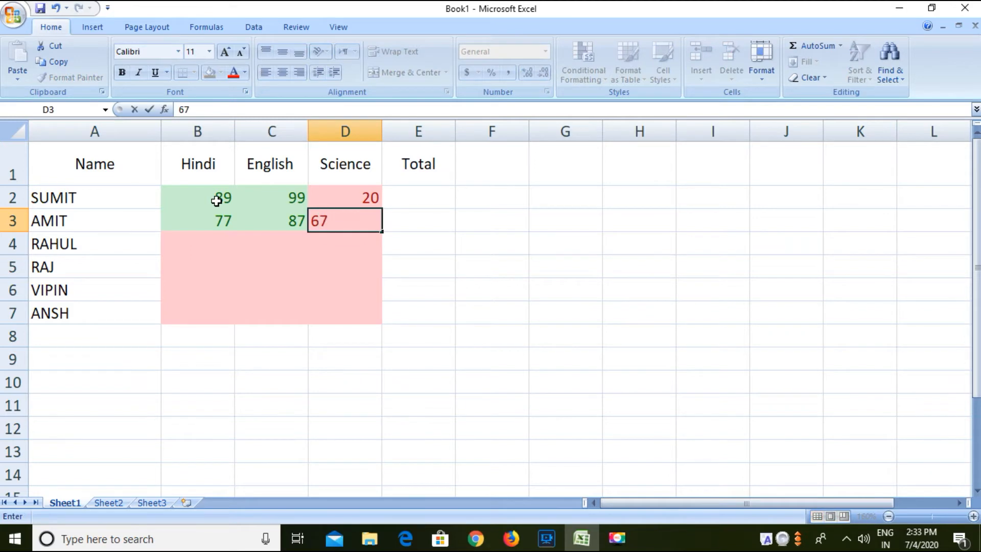
key(Return)
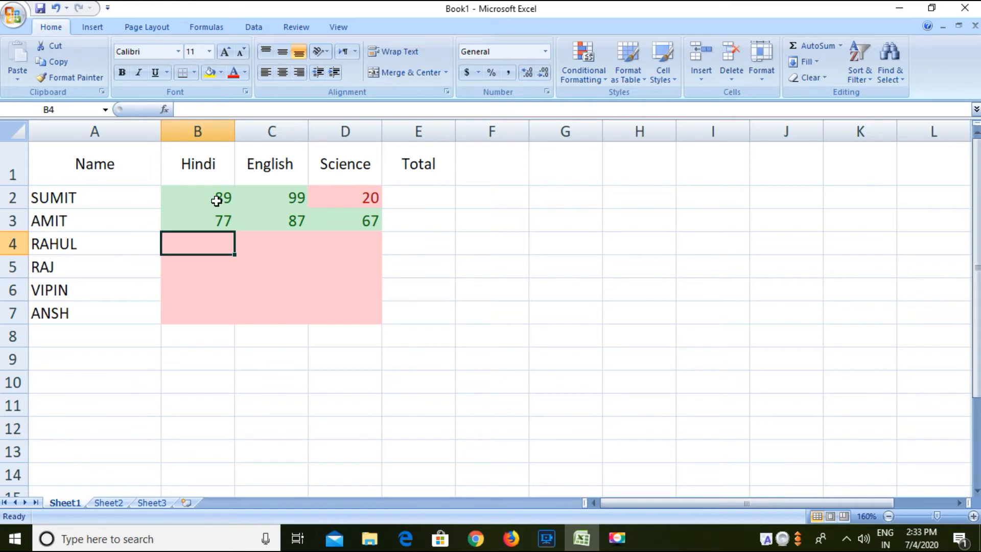
Enter the third student's marks in row 4: Hindi 32, English 65 and Science 87
text(32)
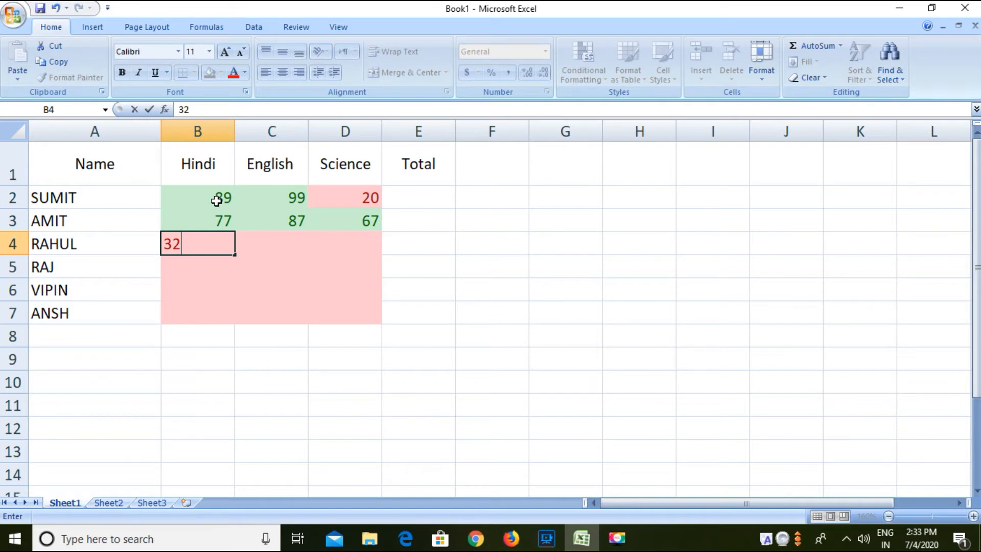
key(Tab)
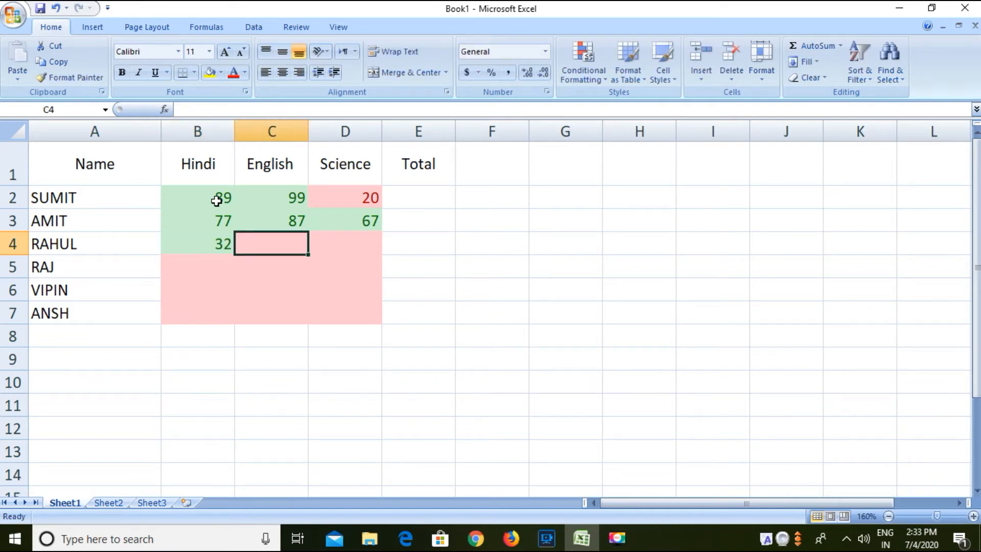
text(65)
key(Tab)
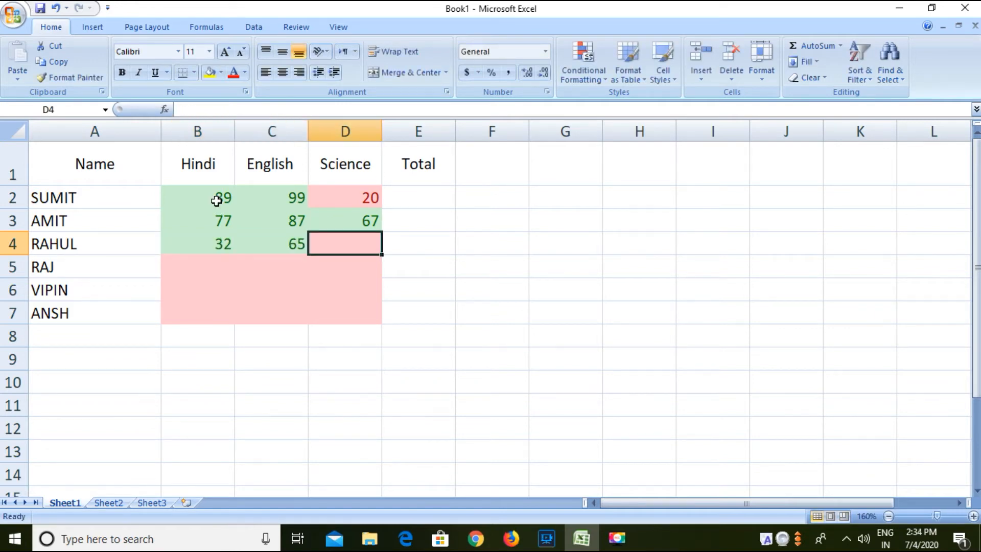
text(87)
key(Right)
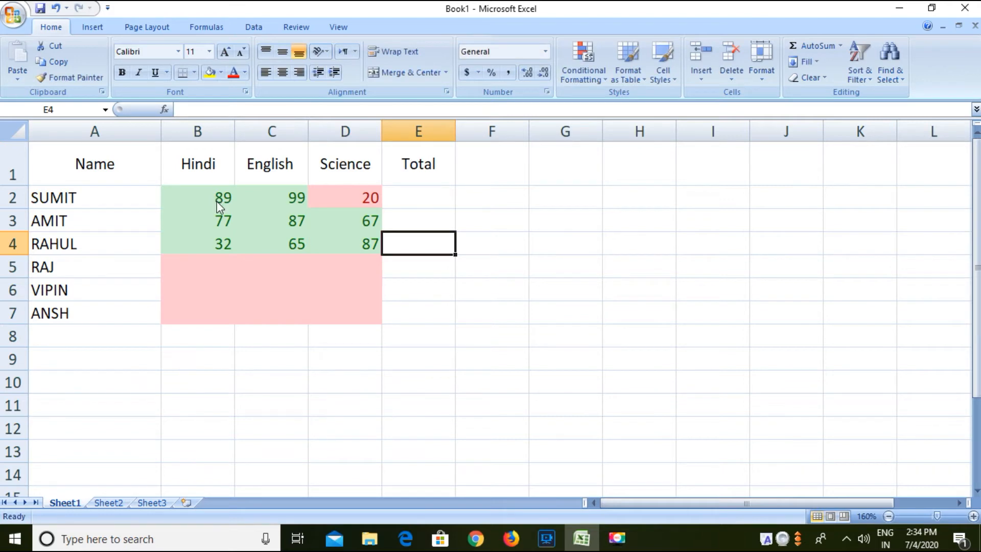
Enter the fourth student's marks in row 5: Hindi 55, English 87 and Science 78
key(Down)
key(Left)
key(Left)
key(Left)
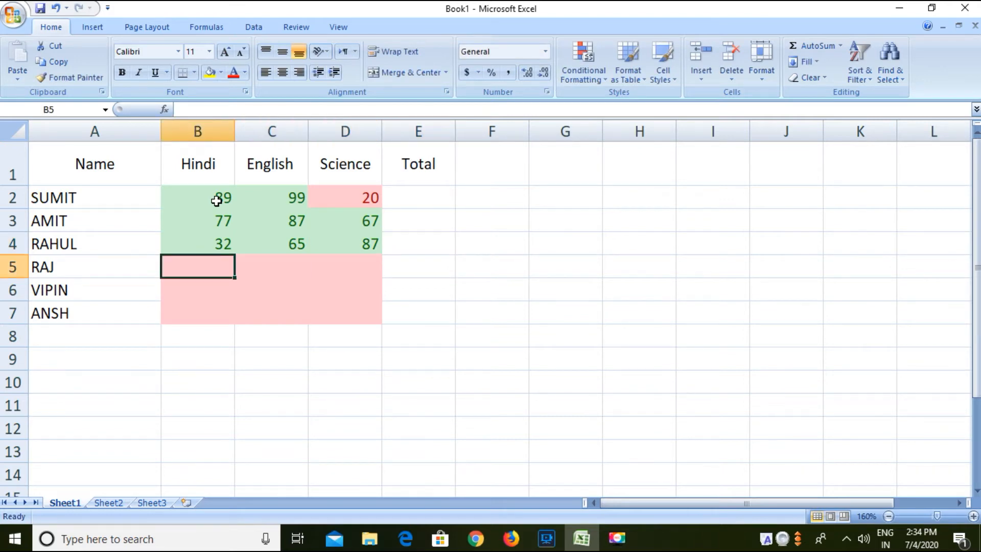
text(55)
key(Tab)
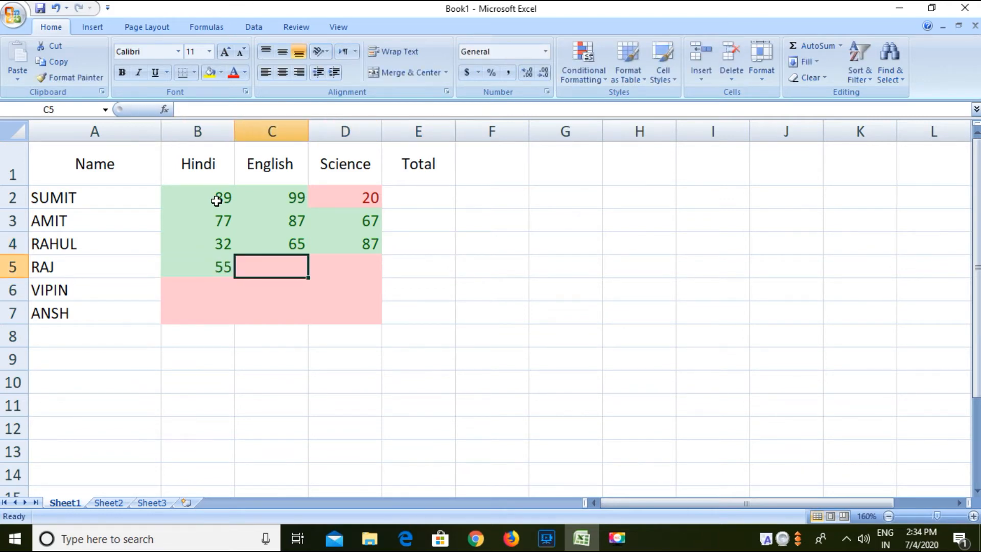
text(87)
key(Tab)
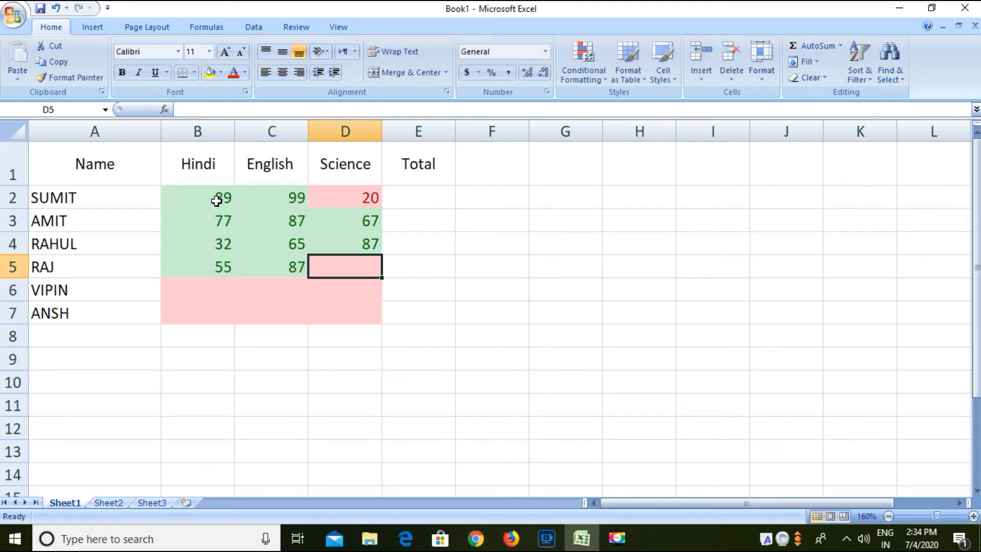
text(78)
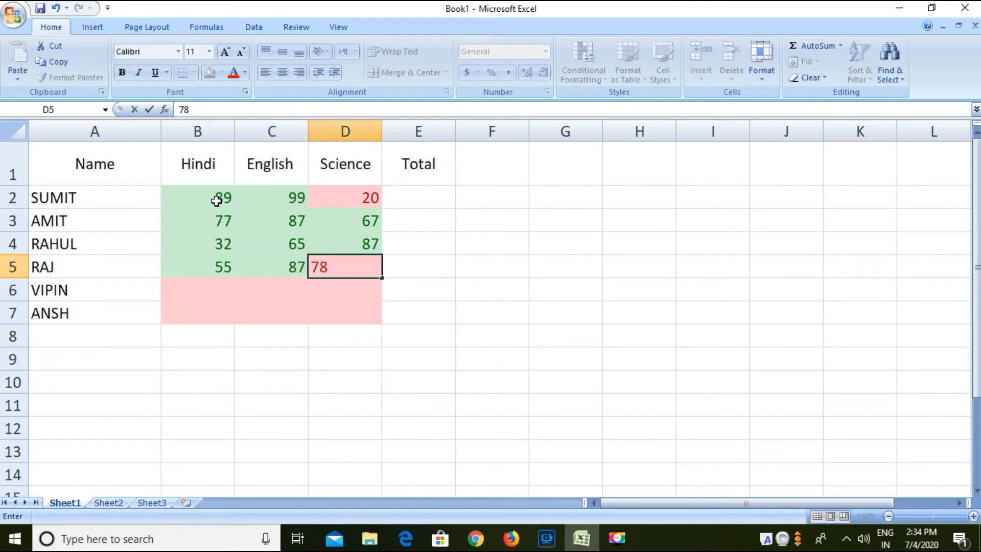
key(Return)
Enter the fifth student's marks in row 6: Hindi 44, English 64 and Science 98
text(44)
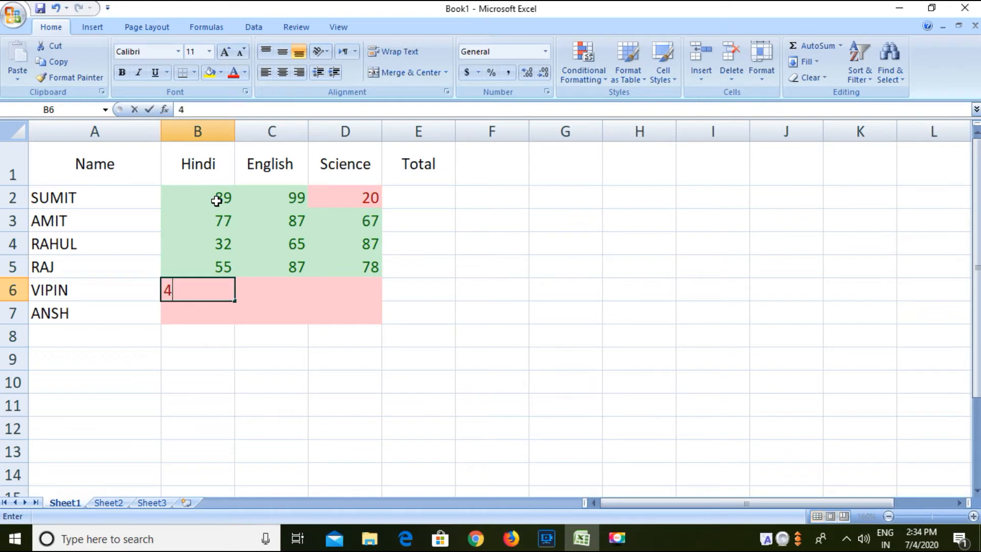
key(Tab)
text(64)
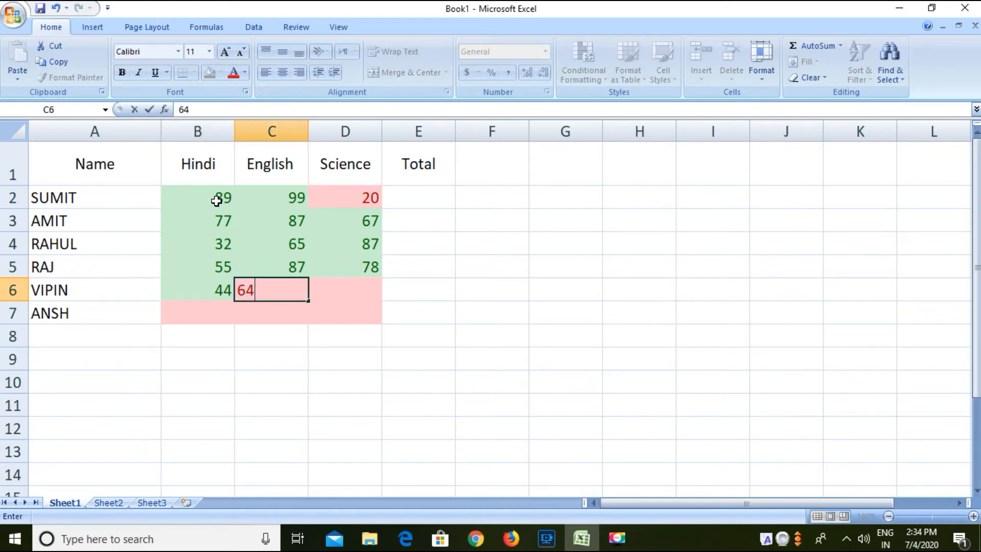
key(Tab)
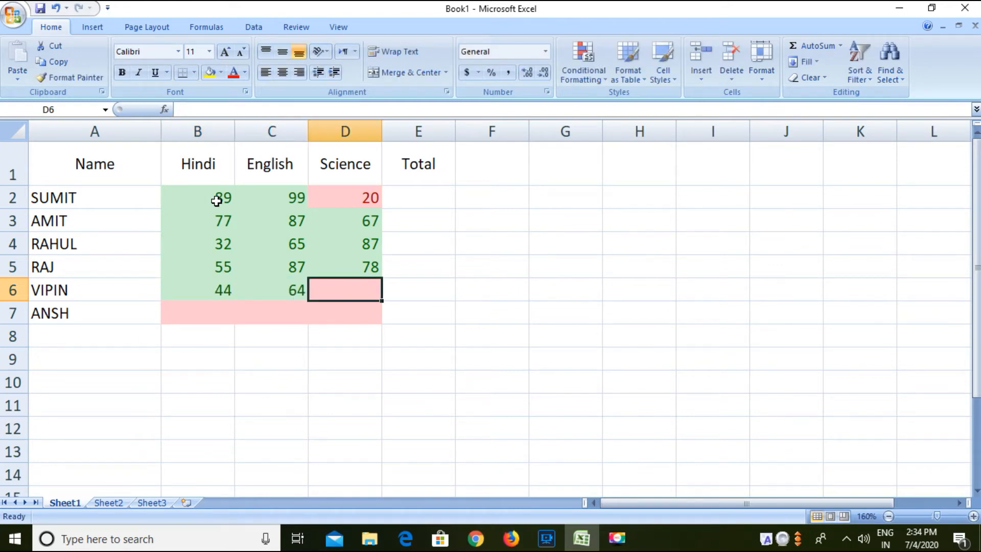
text(98)
key(Return)
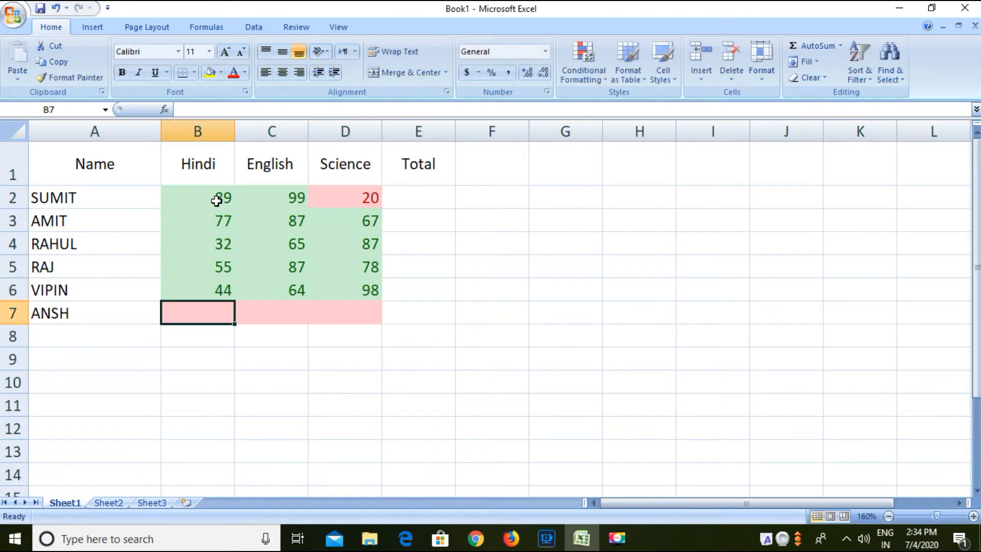
Enter the sixth student's marks in row 7: Hindi 29, English 78 and Science 98
text(29)
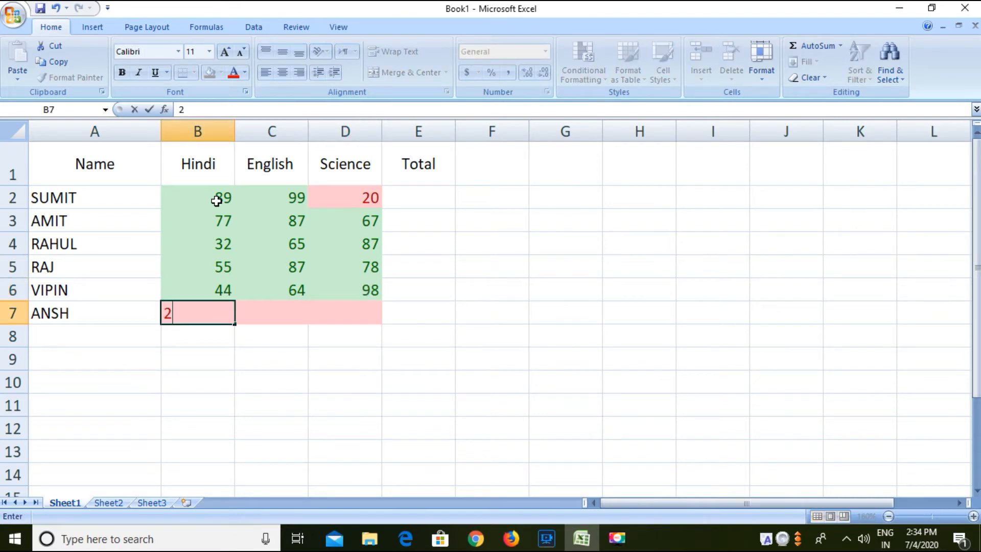
key(Tab)
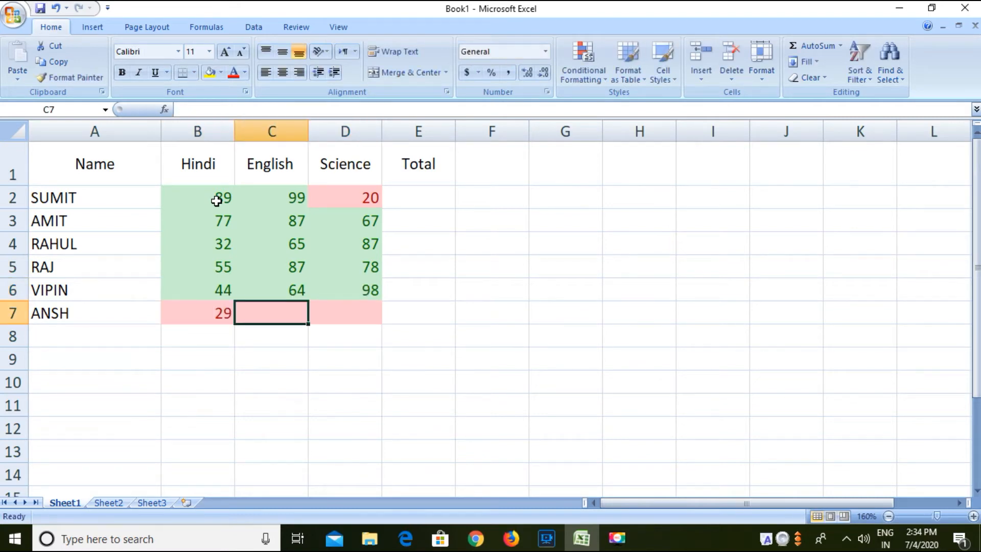
text(78)
key(Tab)
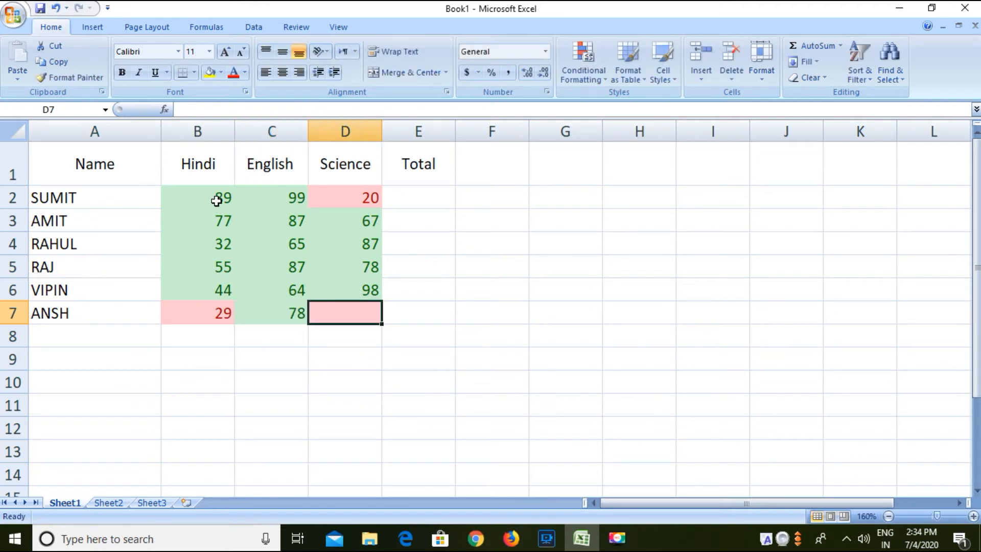
text(98)
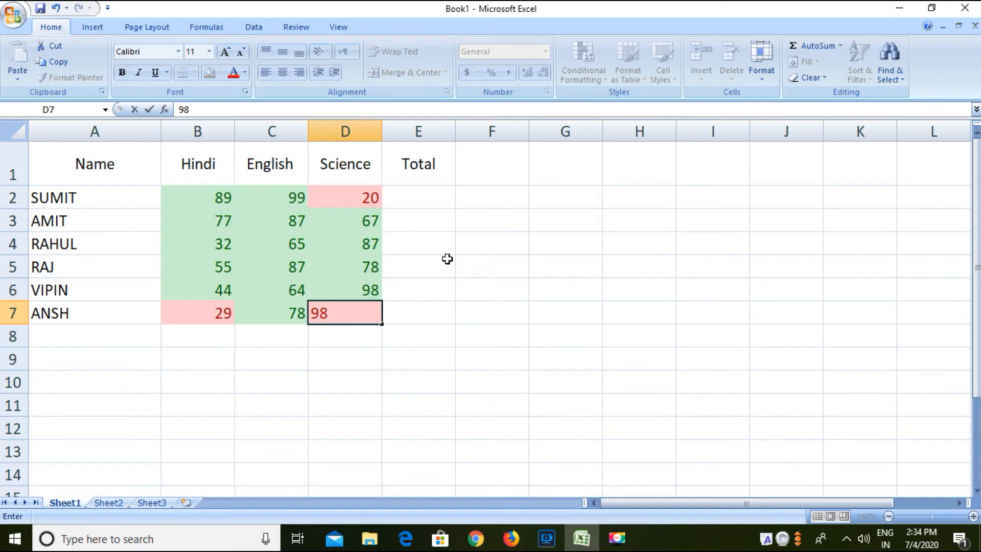
key(Tab)
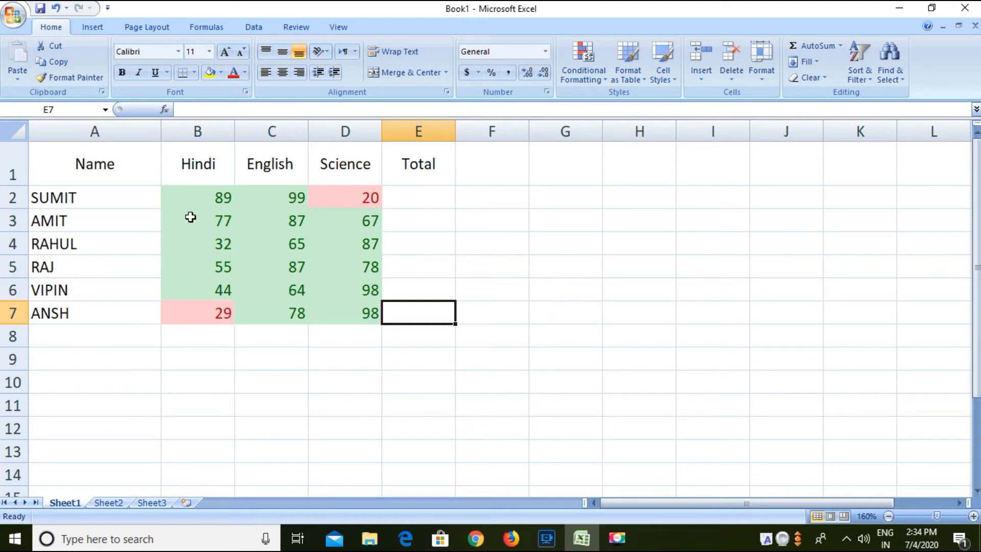
Sum the three subject marks in rows 2 and 3 into the Total column with AutoSum
drag(191, 196, 345, 202)
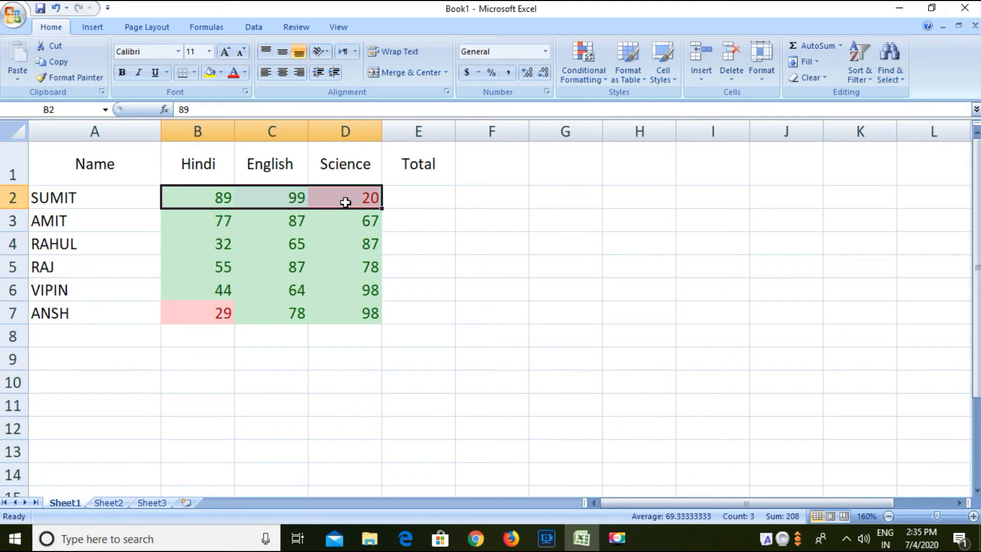
click(815, 47)
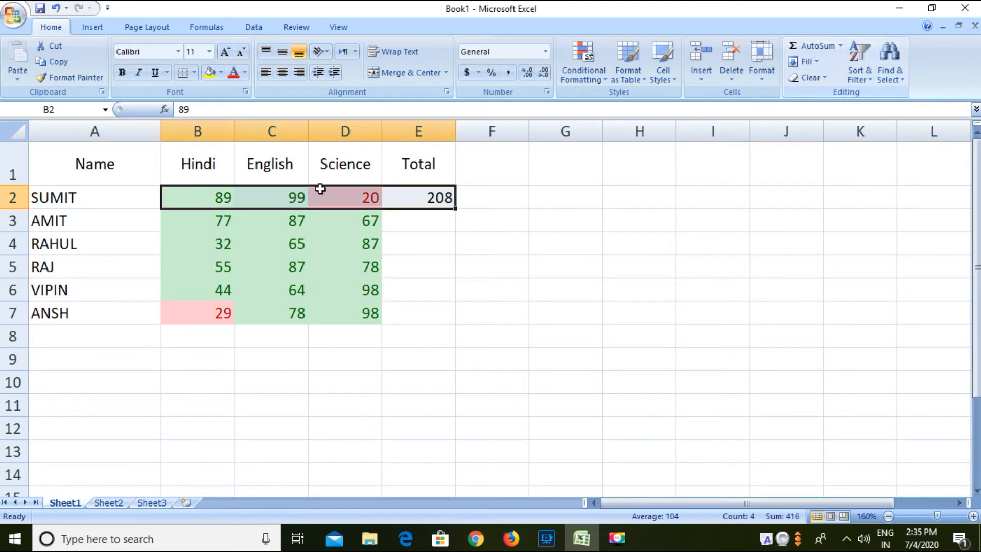
click(214, 220)
drag(215, 220, 367, 218)
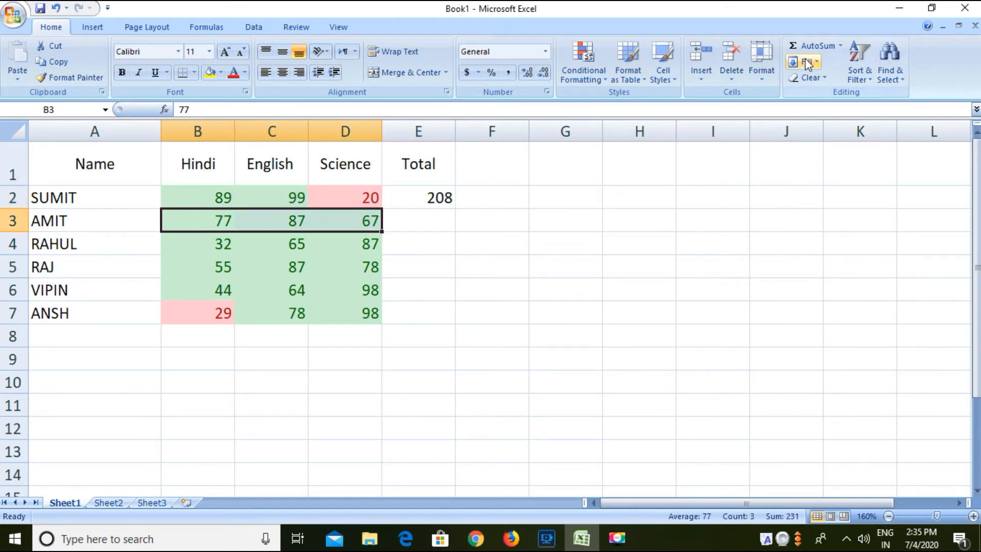
click(838, 50)
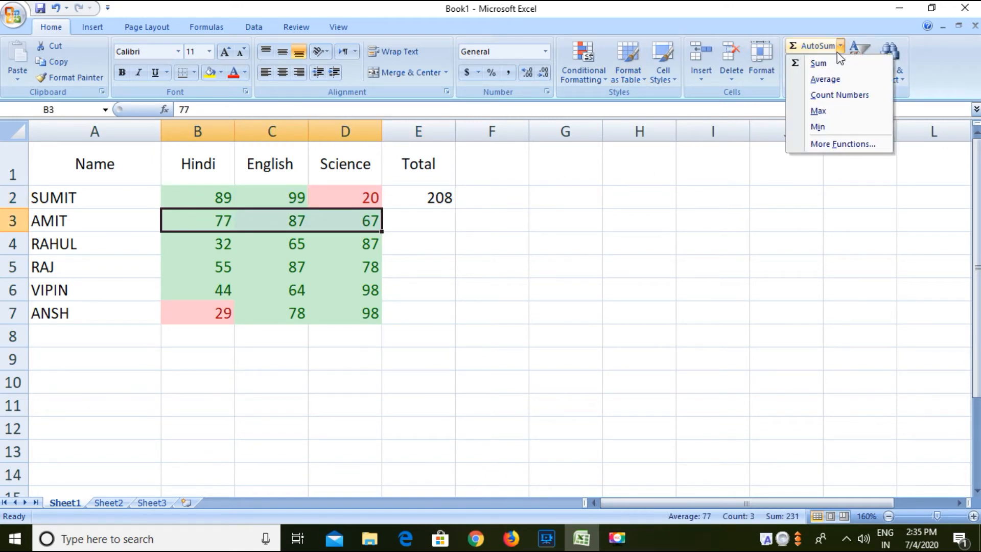
click(828, 60)
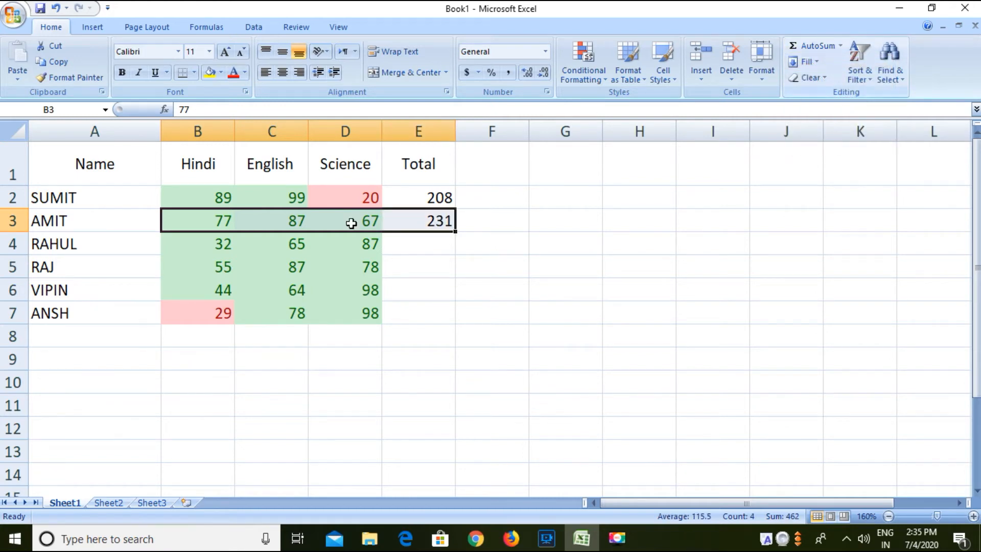
drag(204, 246, 411, 240)
click(714, 120)
drag(714, 118, 517, 183)
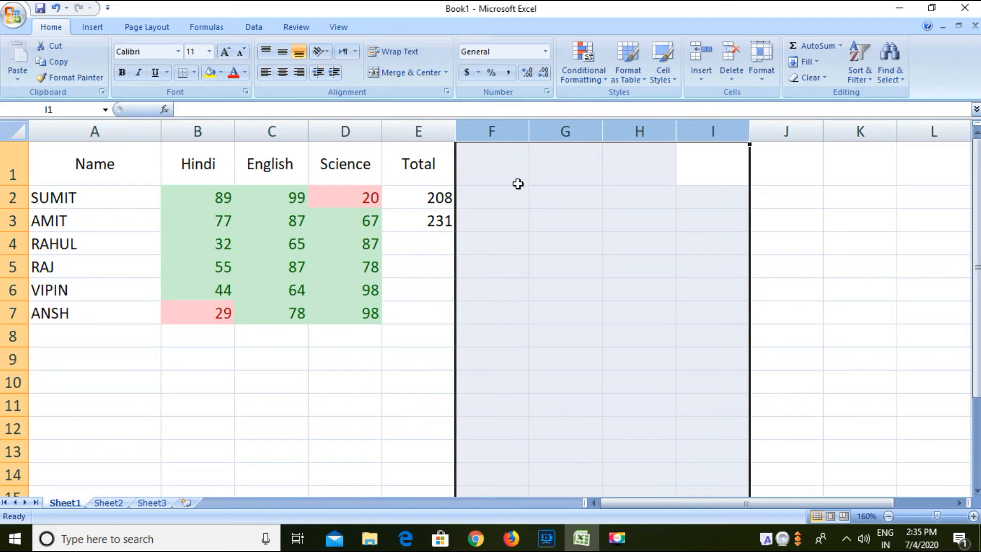
click(543, 215)
Sum the Hindi, English and Science marks in rows 4 and 5 into the Total column with AutoSum
drag(213, 244, 338, 244)
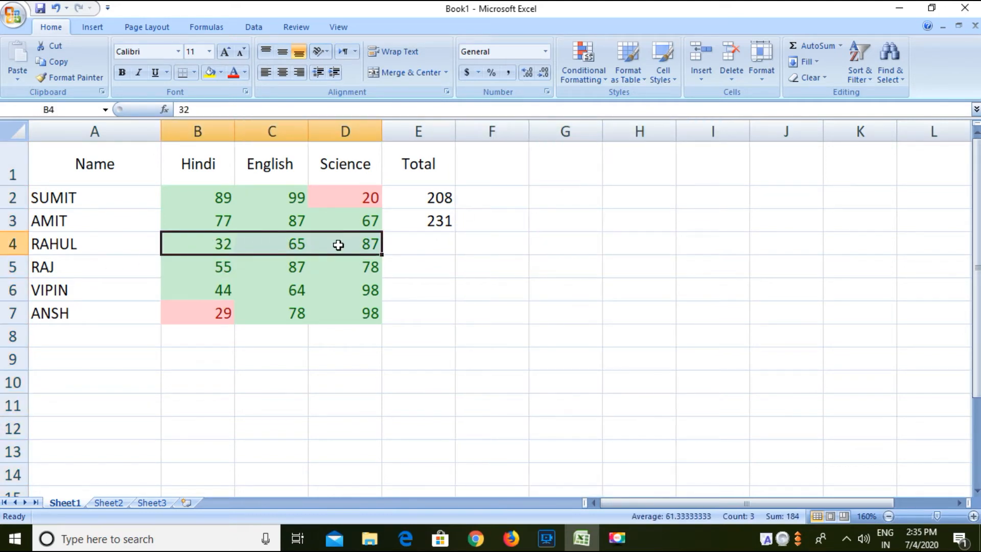
click(812, 50)
drag(185, 268, 302, 266)
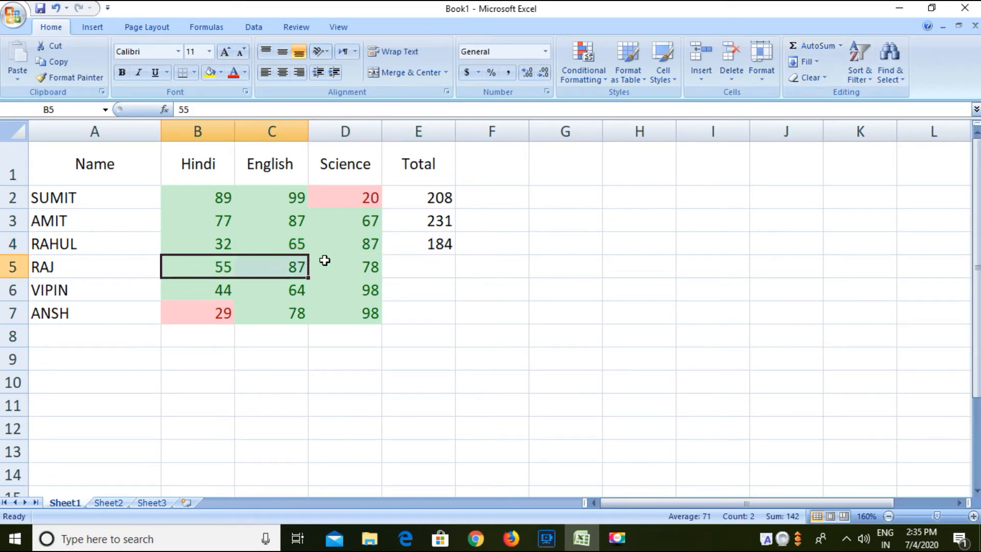
click(353, 335)
drag(197, 266, 340, 273)
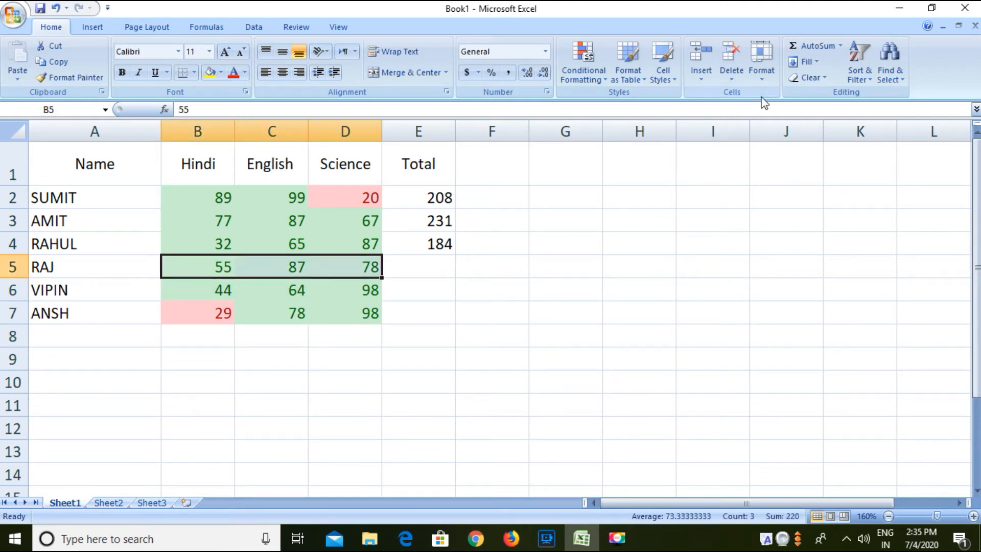
click(816, 45)
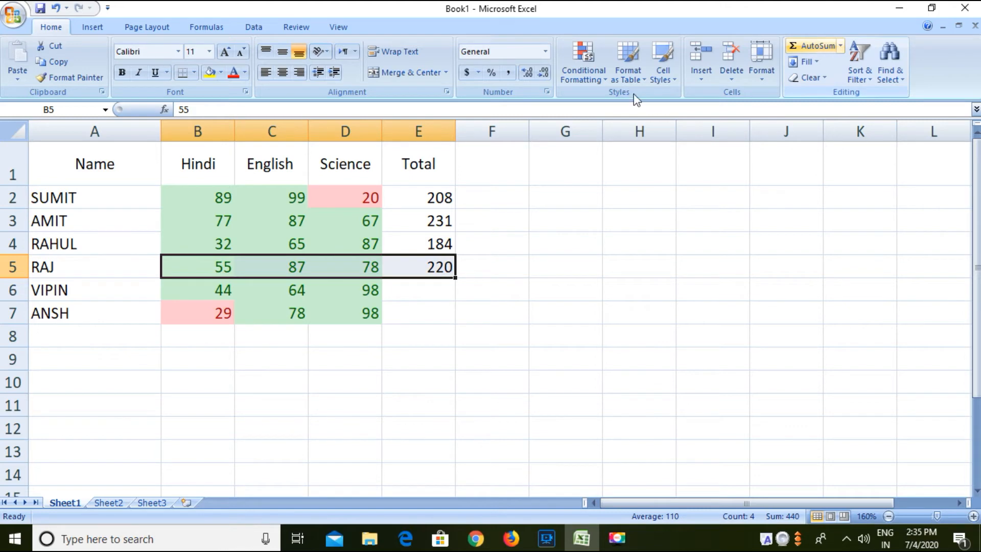
AutoSum the marks of the last two students, rows 6 and 7, into the Total column
drag(194, 292, 335, 293)
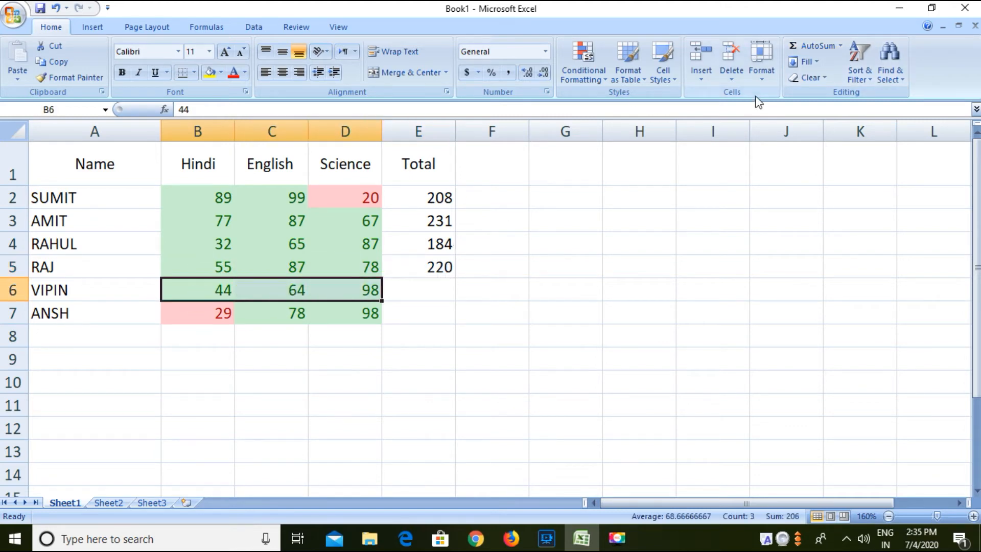
click(791, 49)
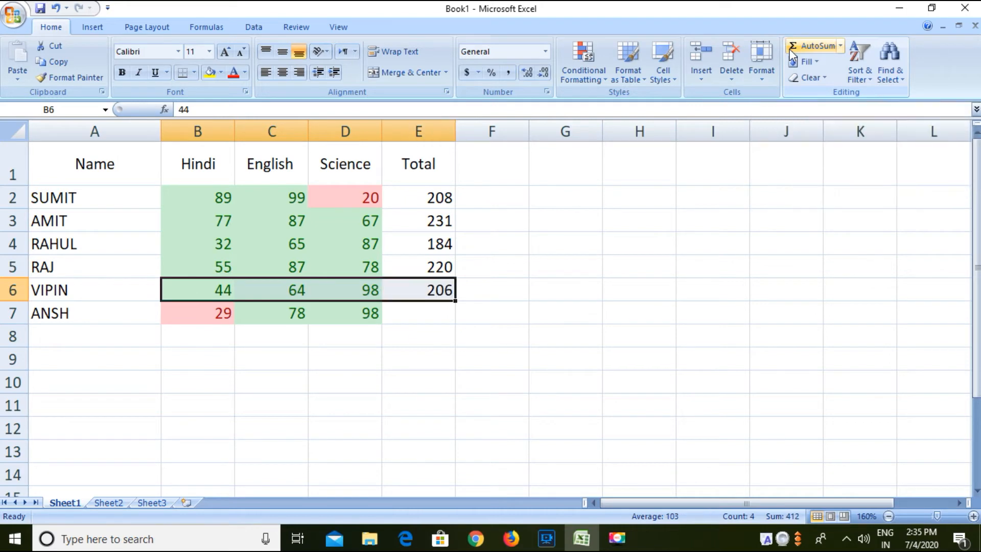
drag(170, 320, 352, 320)
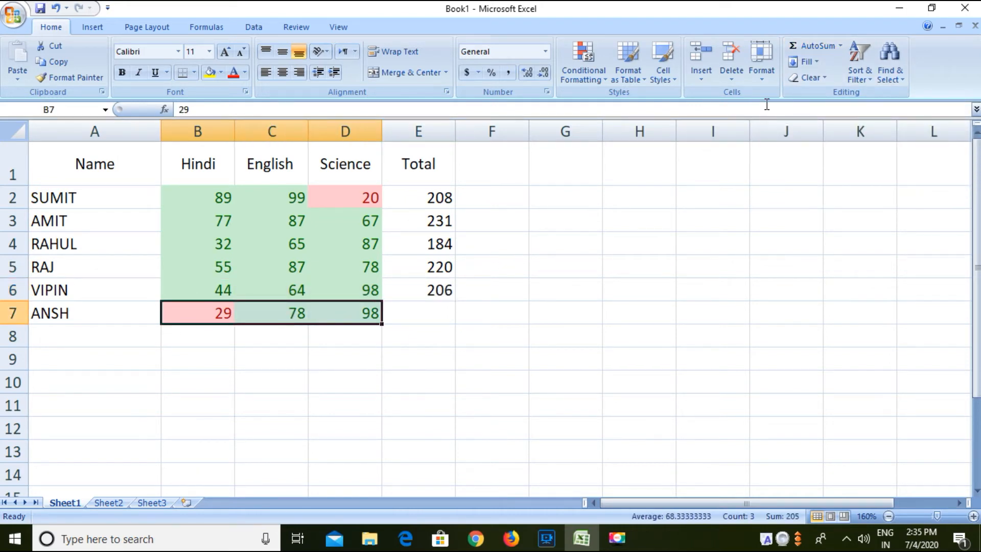
click(811, 48)
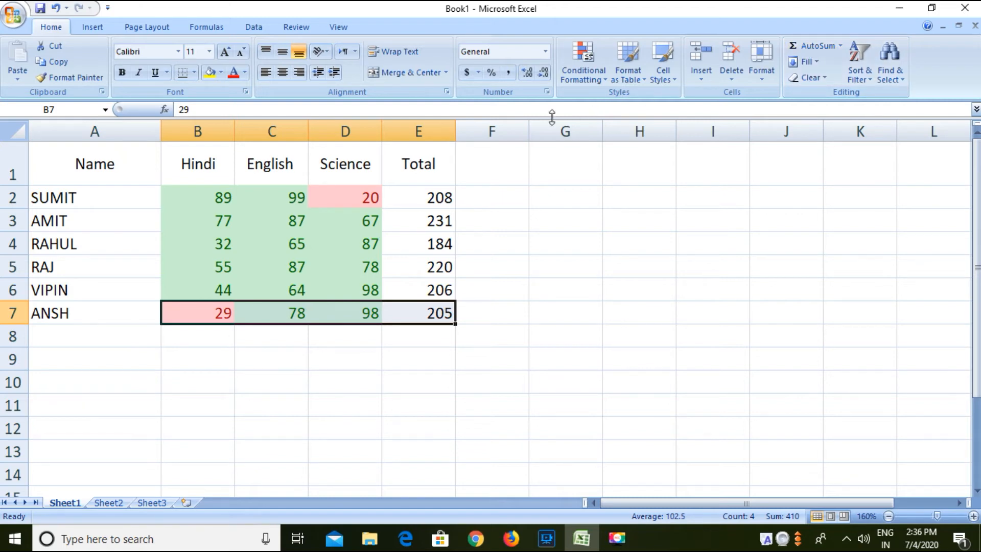
Label cell A8 as AVG and calculate the average of the Hindi marks B2:B7 in B8
click(96, 334)
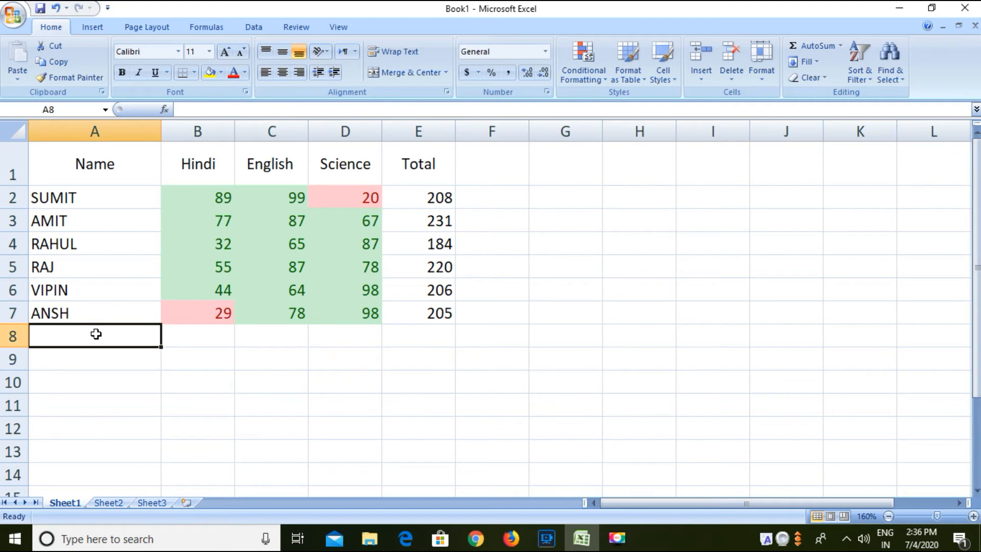
text(AV)
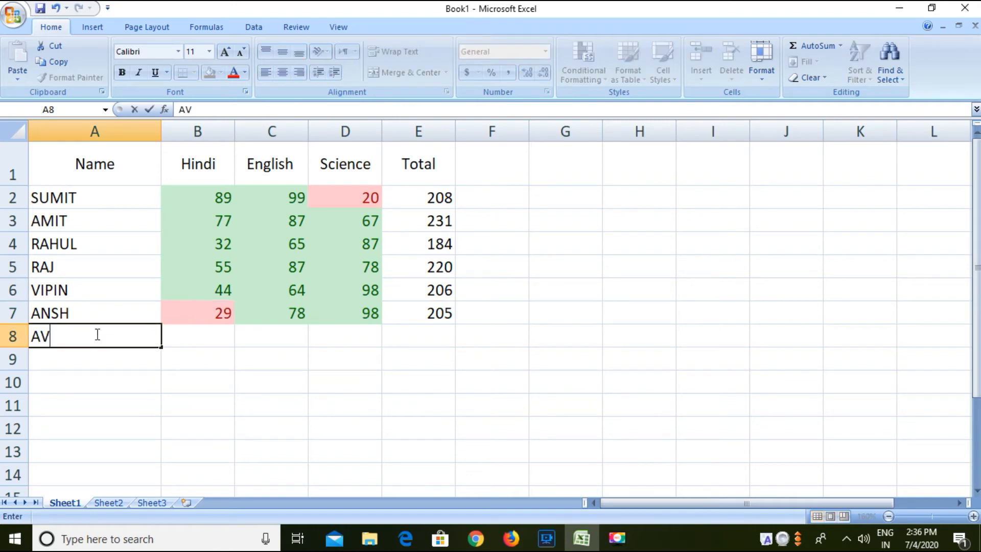
text(G)
drag(192, 196, 208, 309)
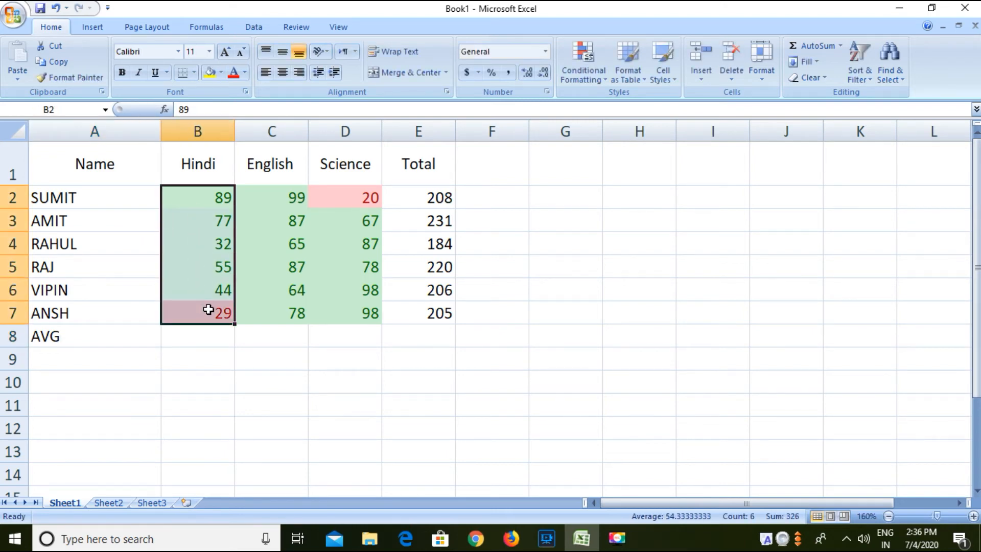
click(841, 46)
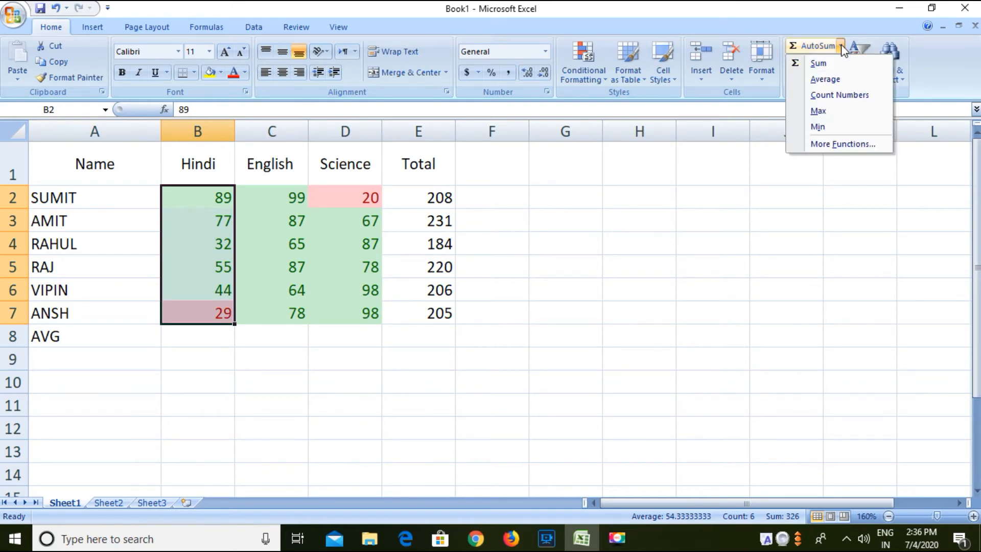
click(825, 79)
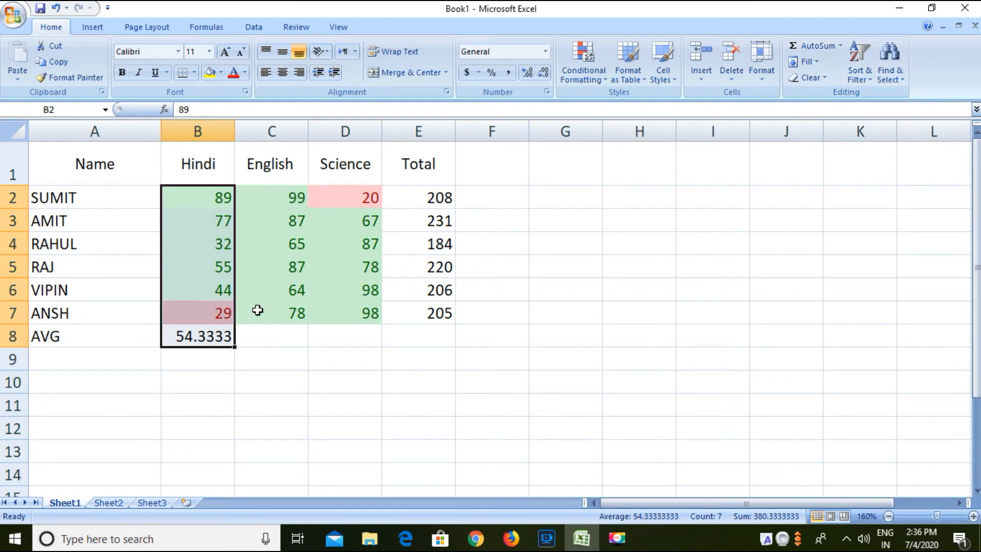
Calculate the averages of the English marks C2:C7 and the Science marks D2:D7 in row 8
drag(278, 201, 287, 309)
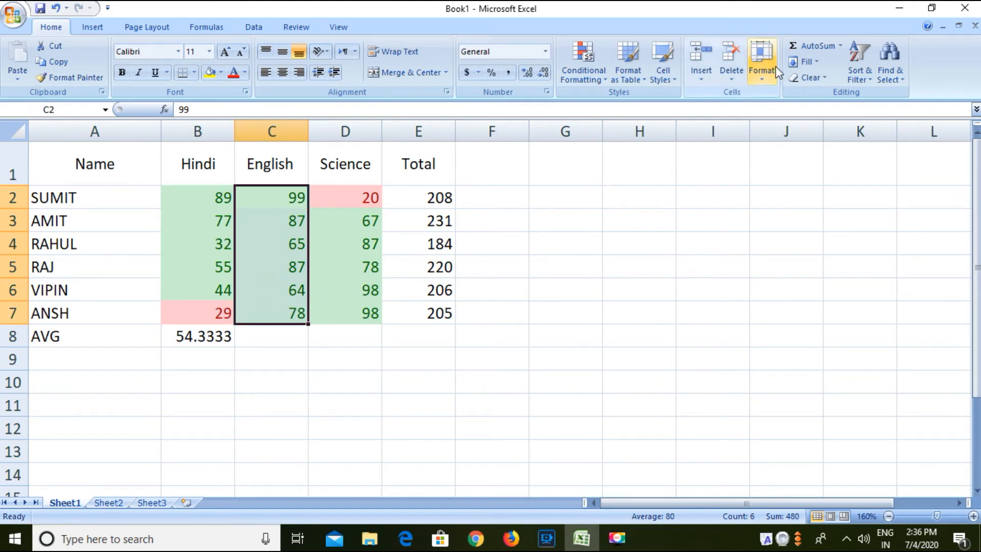
click(840, 45)
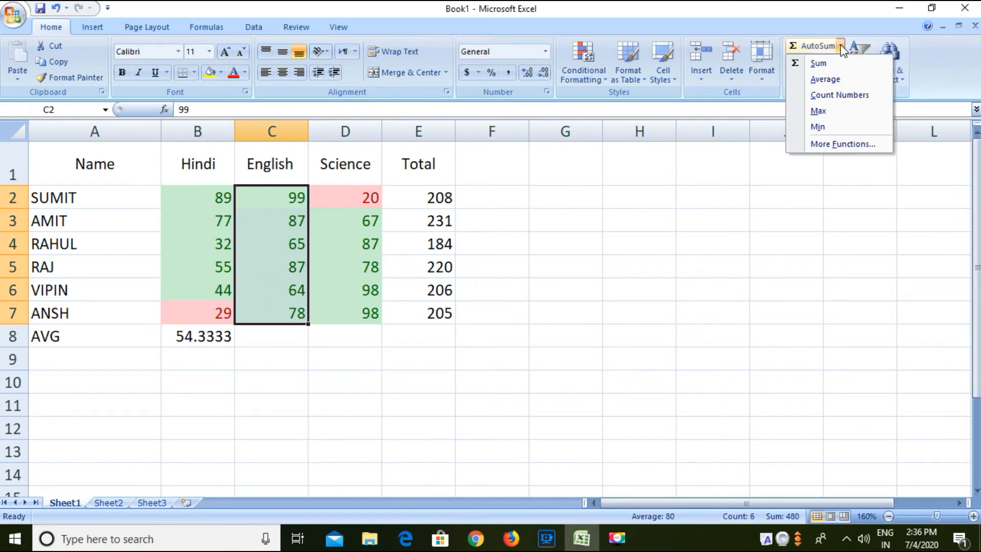
click(836, 82)
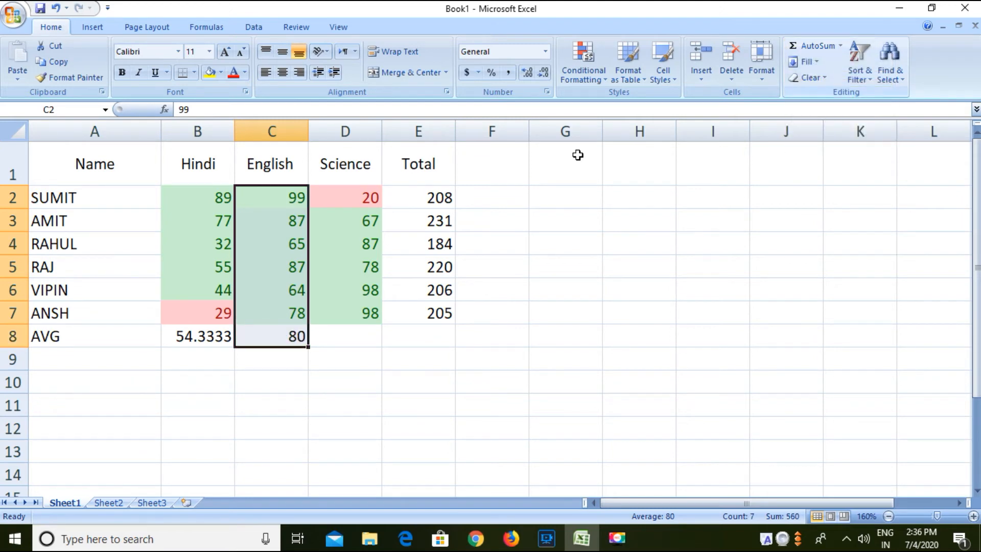
drag(377, 195, 378, 311)
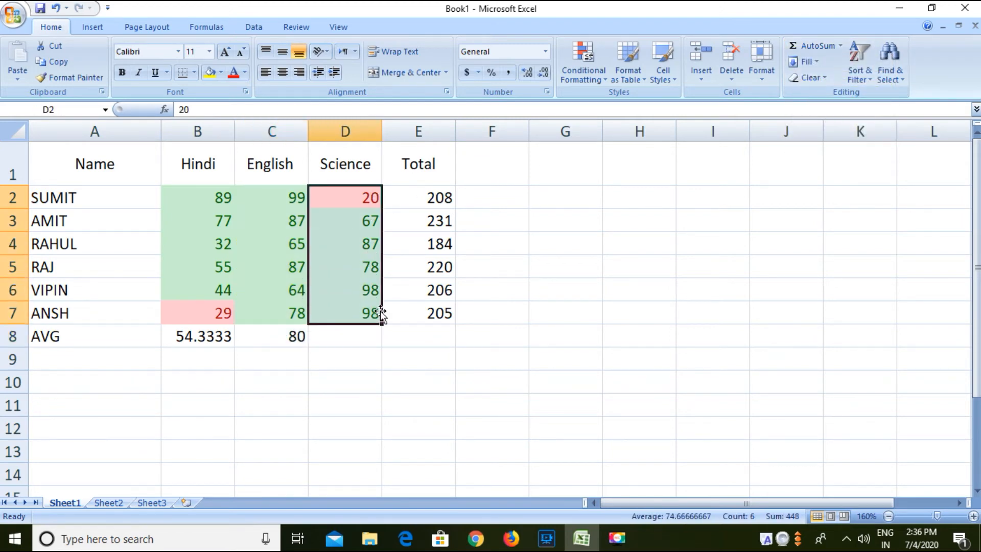
click(841, 46)
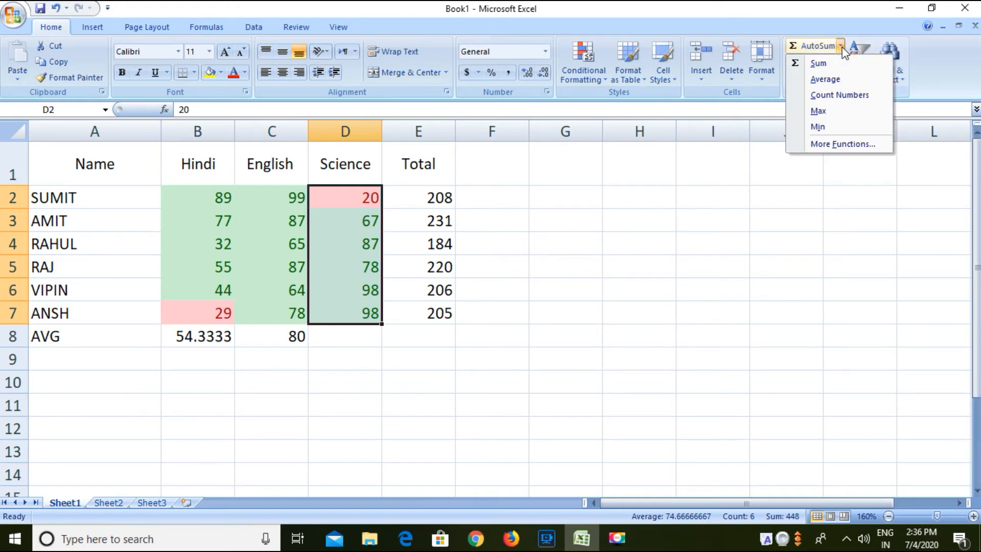
click(827, 78)
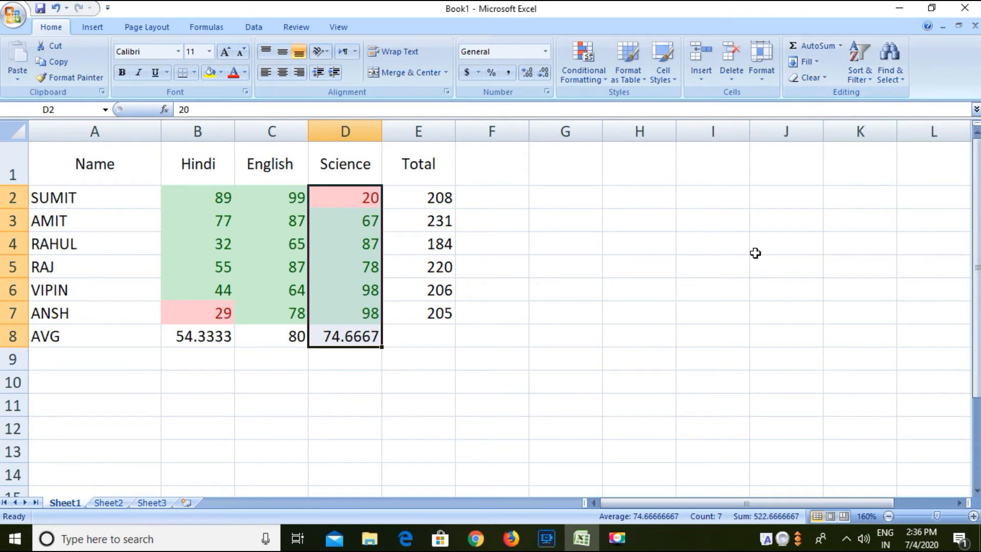
Apply All Borders to the whole marks table, A1:E8
click(666, 279)
drag(54, 154, 411, 331)
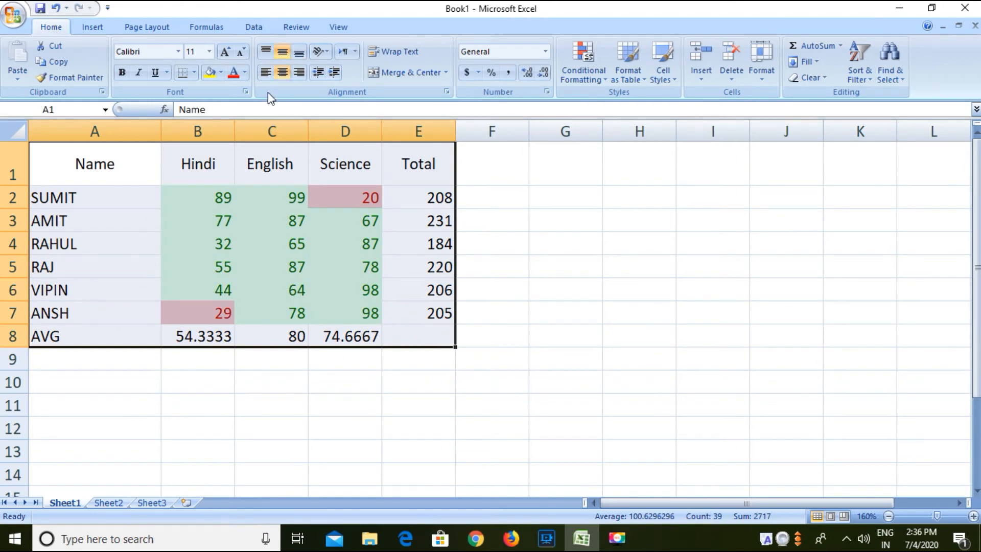
click(193, 74)
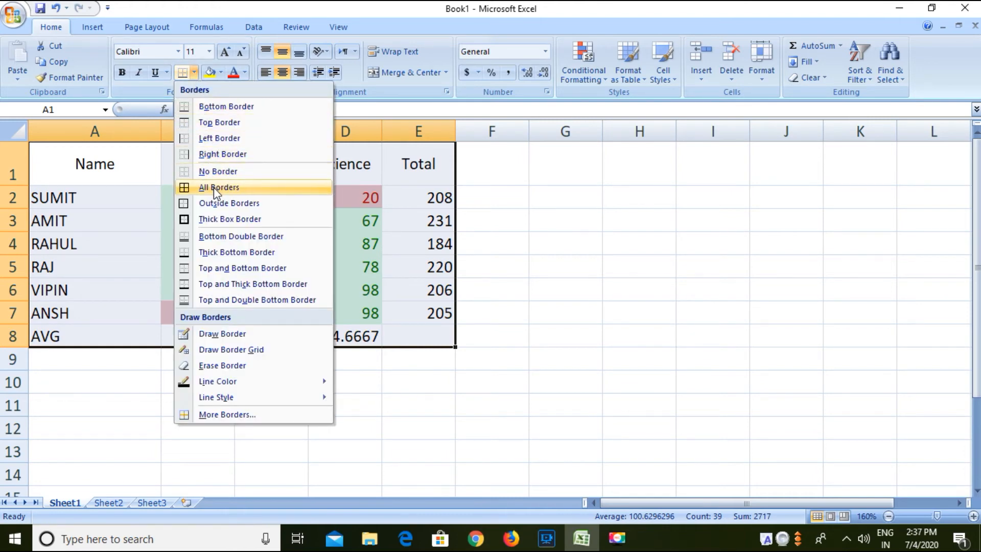
click(213, 187)
click(527, 268)
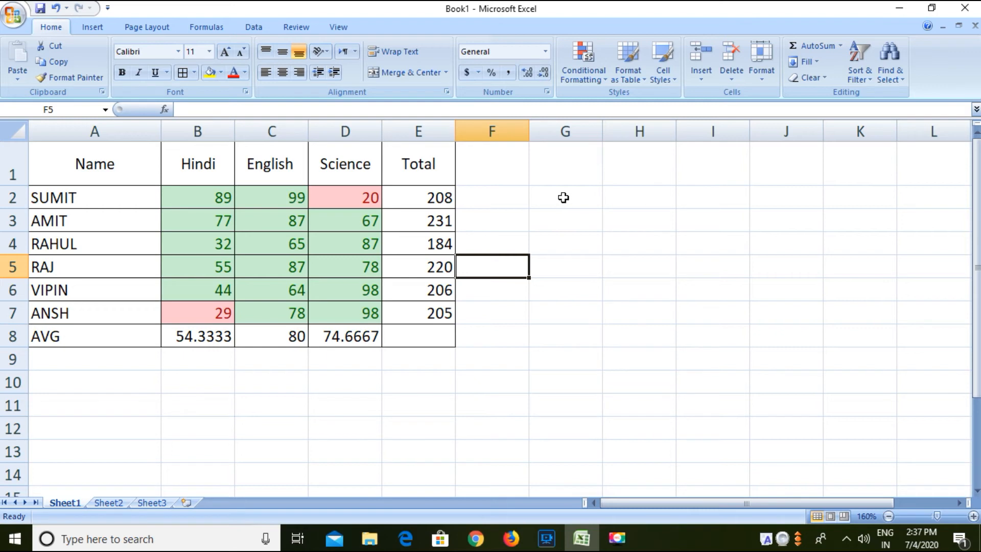
Merge and center the empty cells G2:G3 beside the marks table
drag(565, 195, 568, 218)
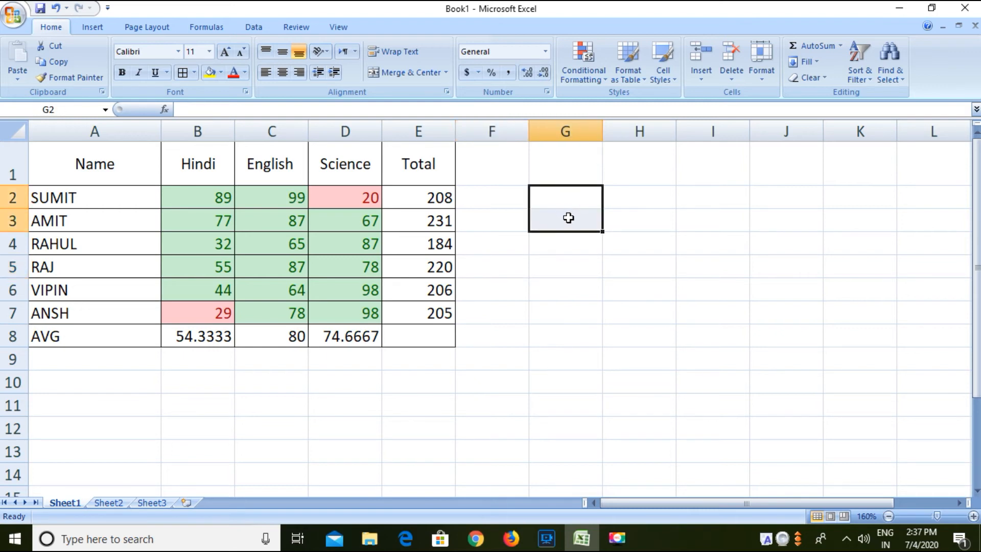
click(418, 70)
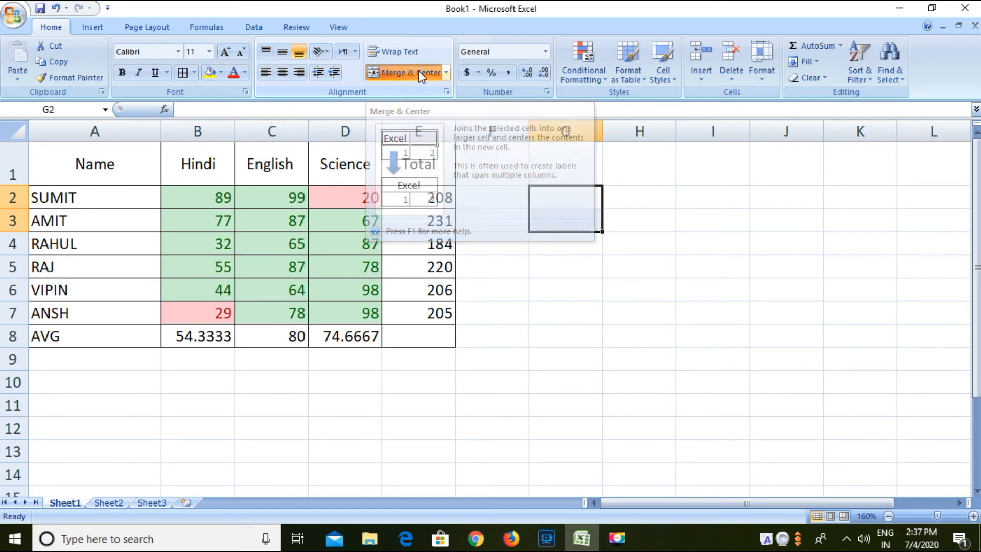
drag(700, 216, 650, 278)
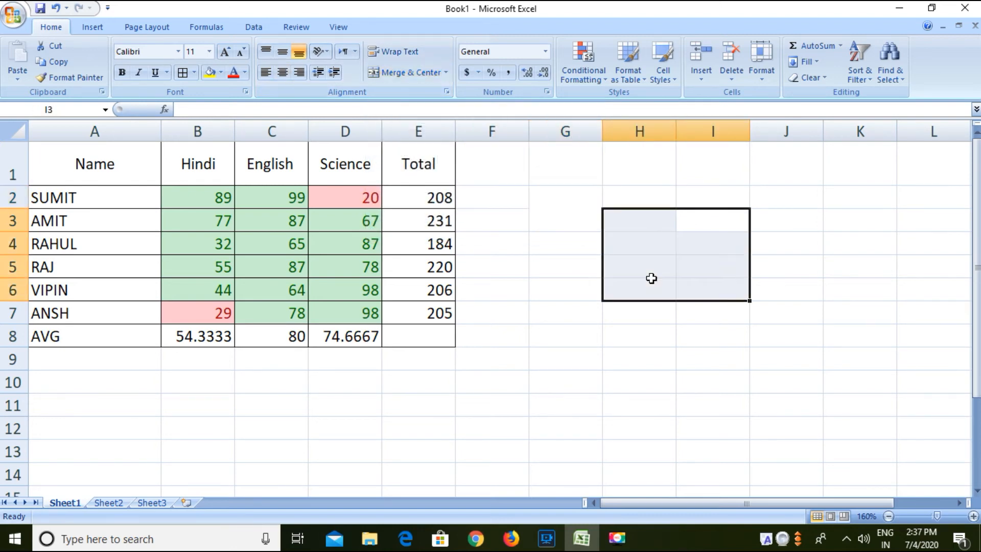
click(650, 278)
click(586, 192)
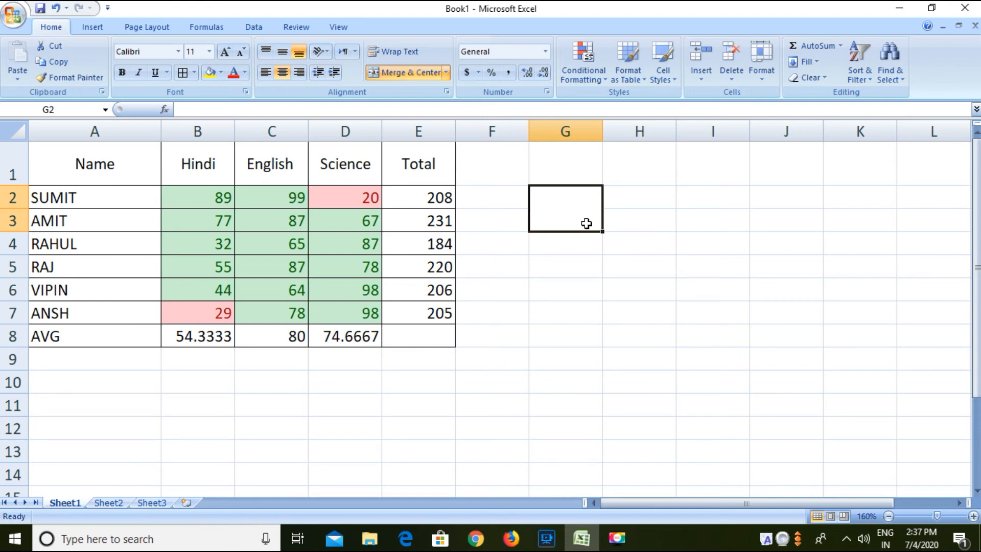
click(506, 357)
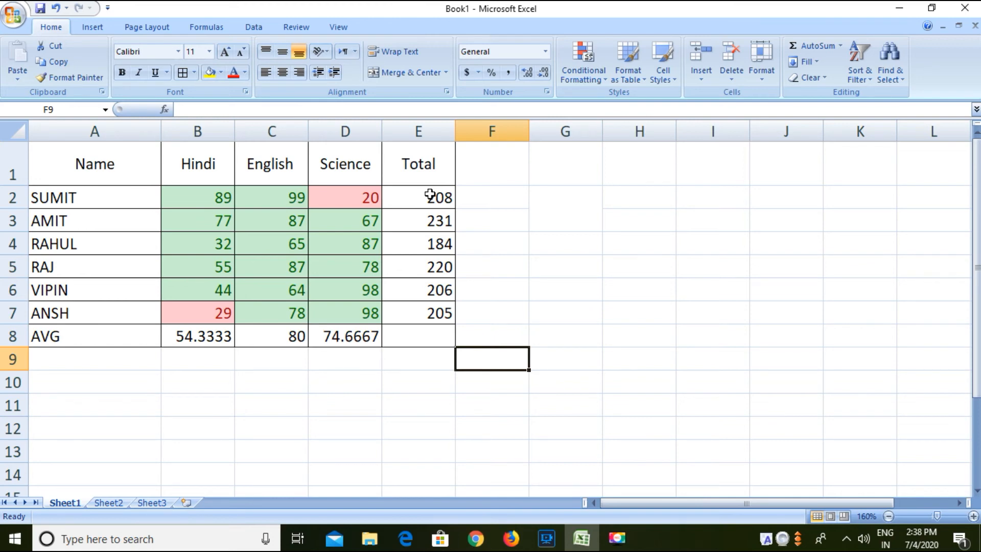
Clear the totals in E2:E7 and enter the formula =B2+C2+D2 in E2
drag(430, 193, 445, 314)
key(Delete)
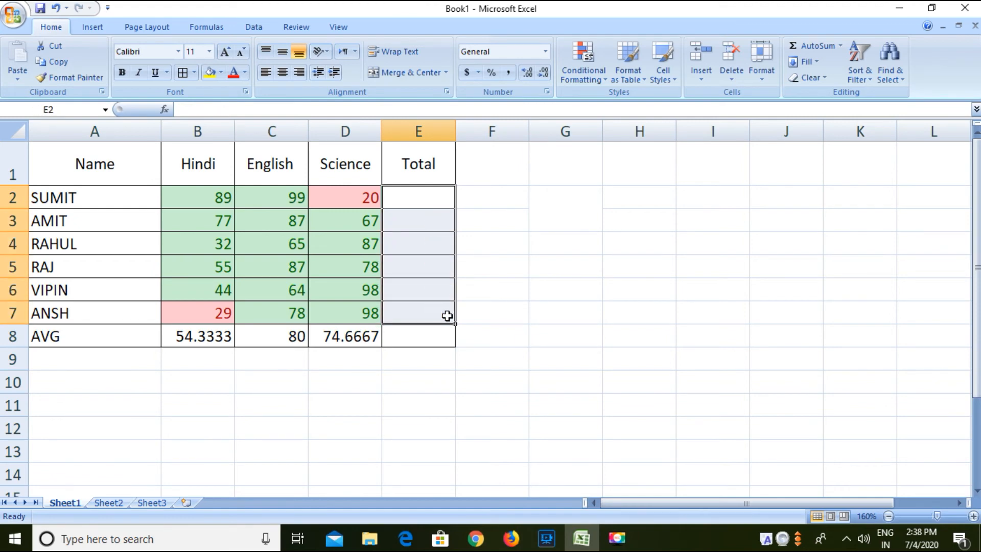
click(325, 111)
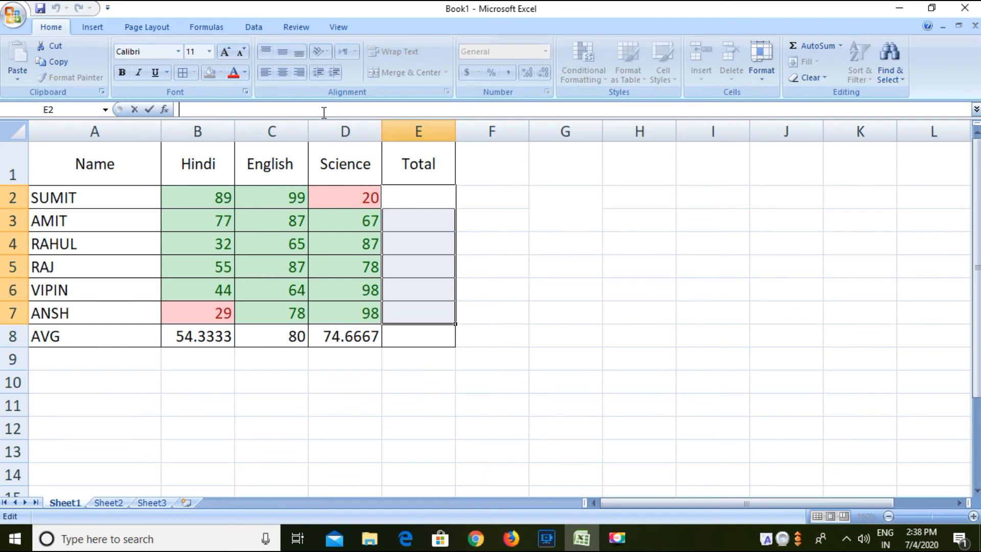
text(=)
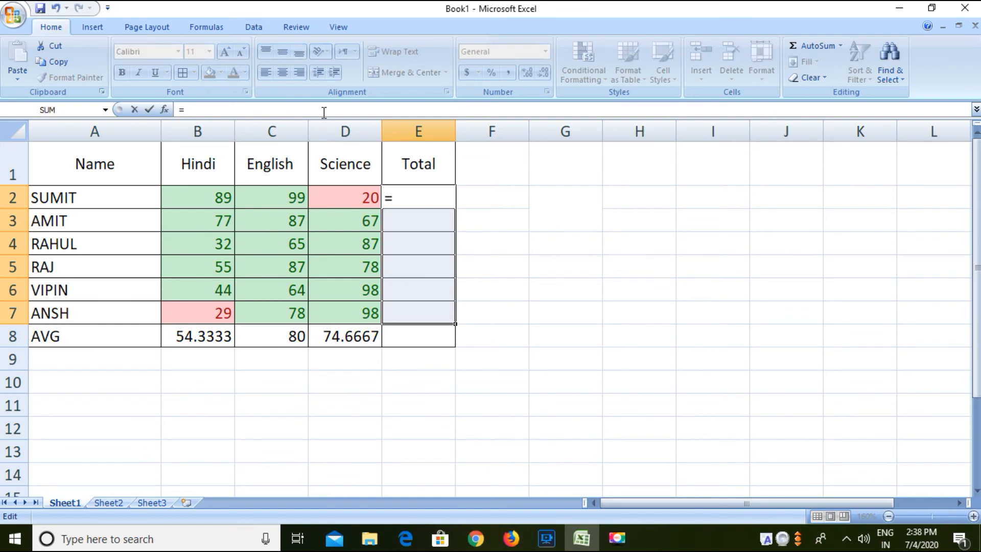
click(216, 202)
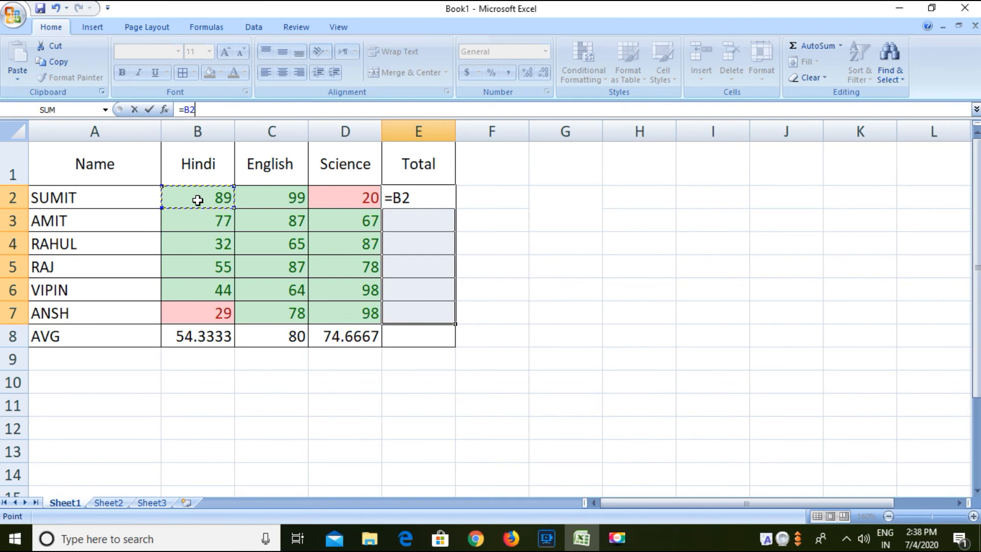
click(418, 199)
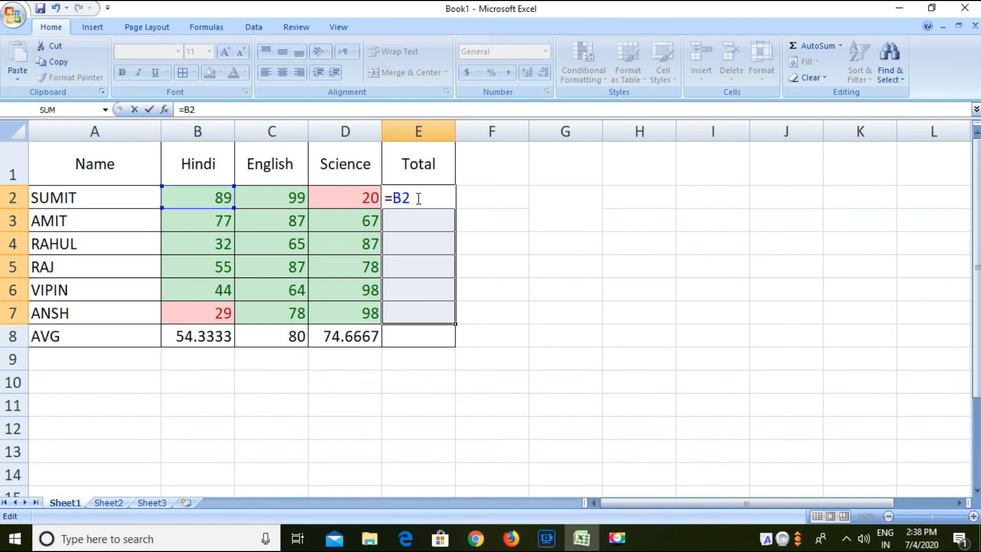
text(+)
click(280, 194)
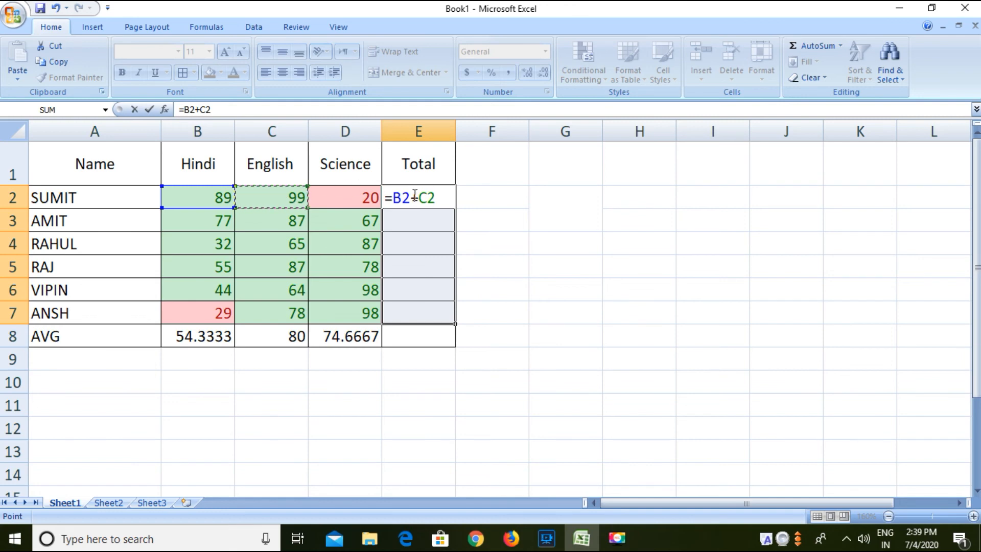
text(+)
click(360, 200)
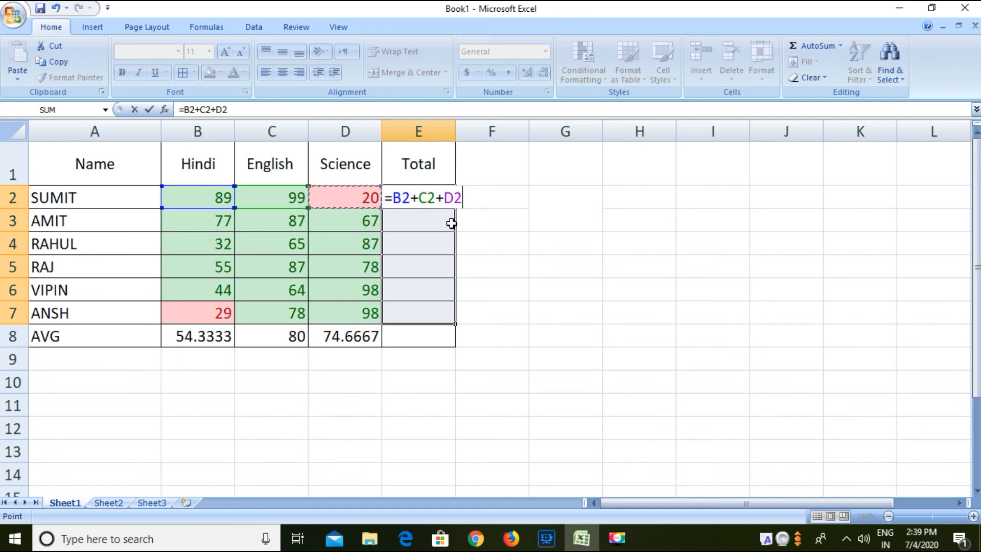
key(Return)
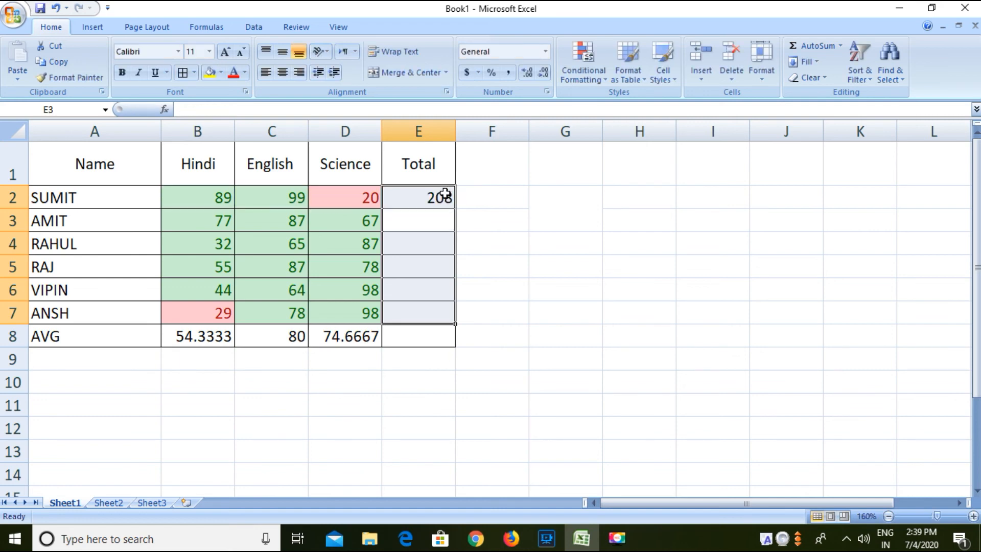
Fill the total formula from E2 down to E7 and check the copied formulas in E3:E7
click(445, 199)
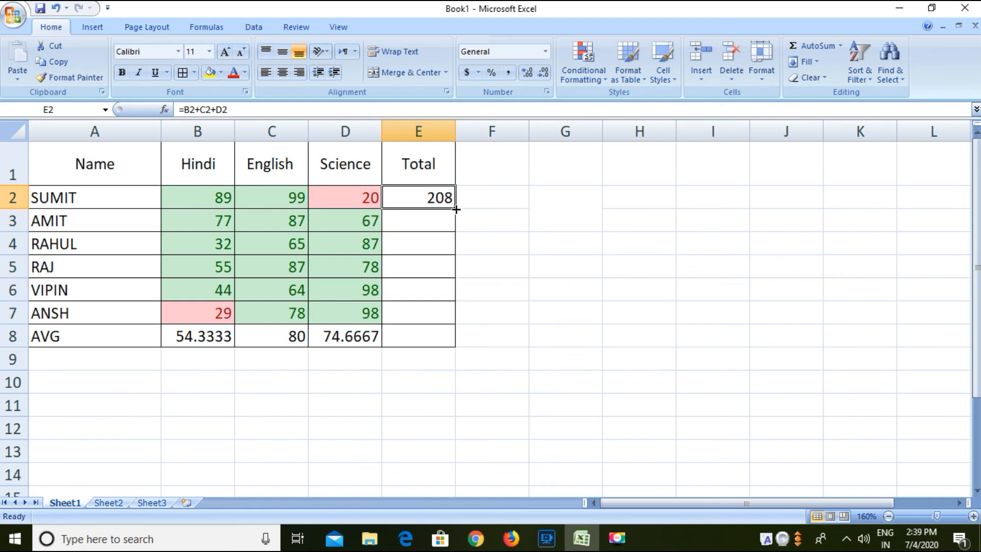
drag(456, 209, 456, 209)
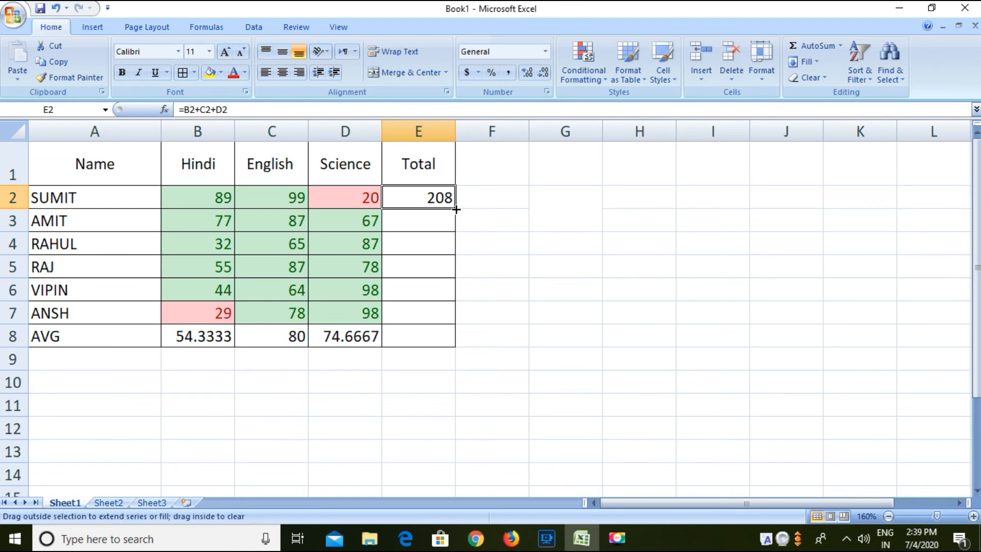
drag(456, 209, 459, 326)
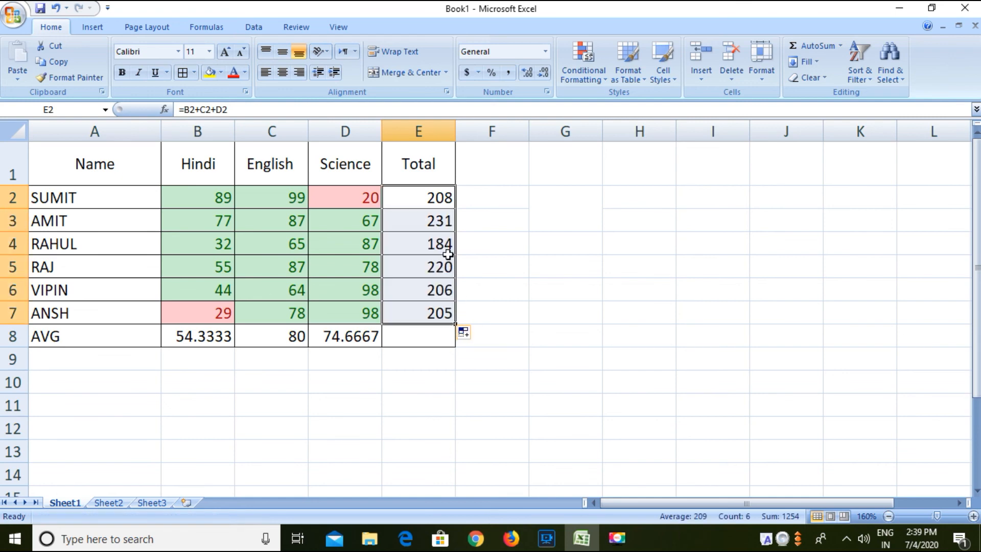
click(420, 222)
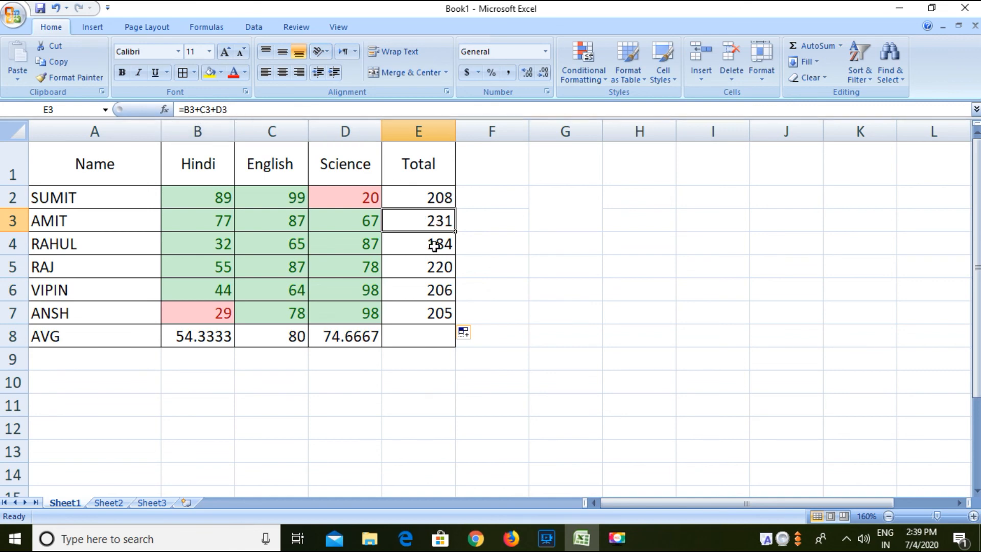
click(435, 245)
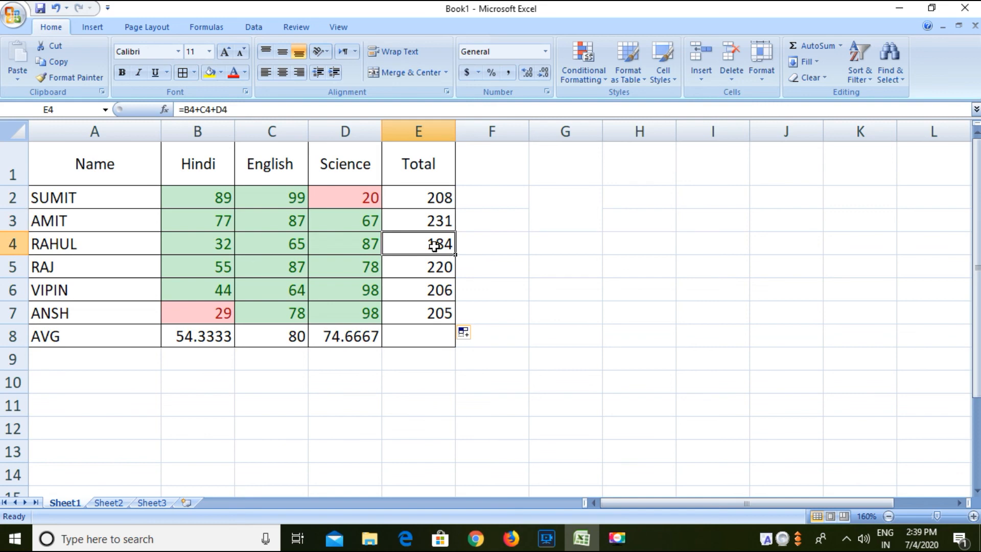
click(432, 269)
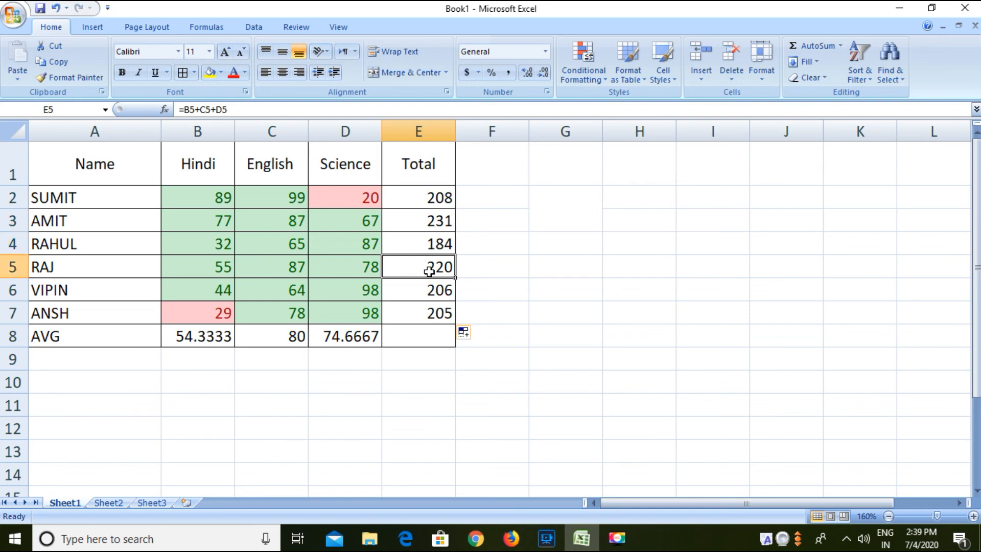
click(430, 295)
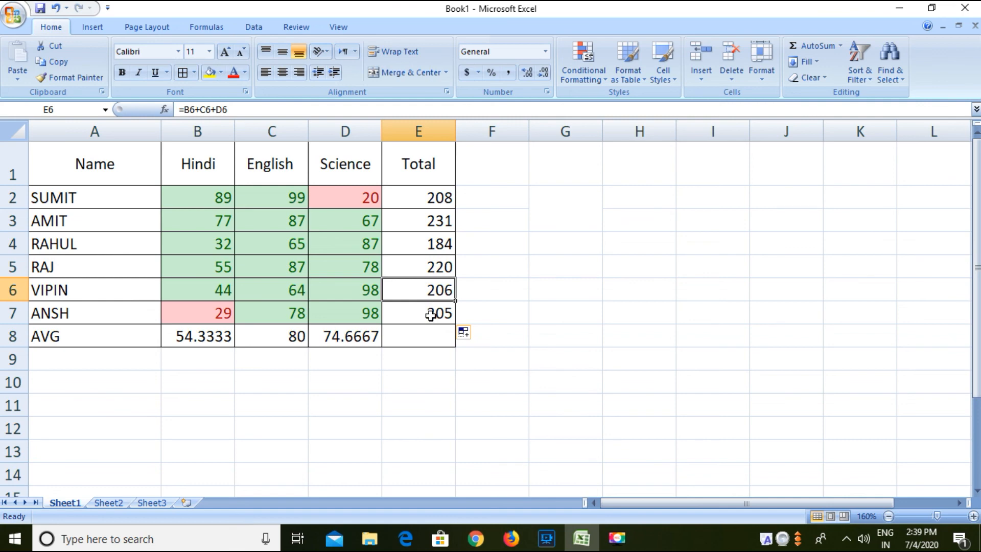
click(430, 314)
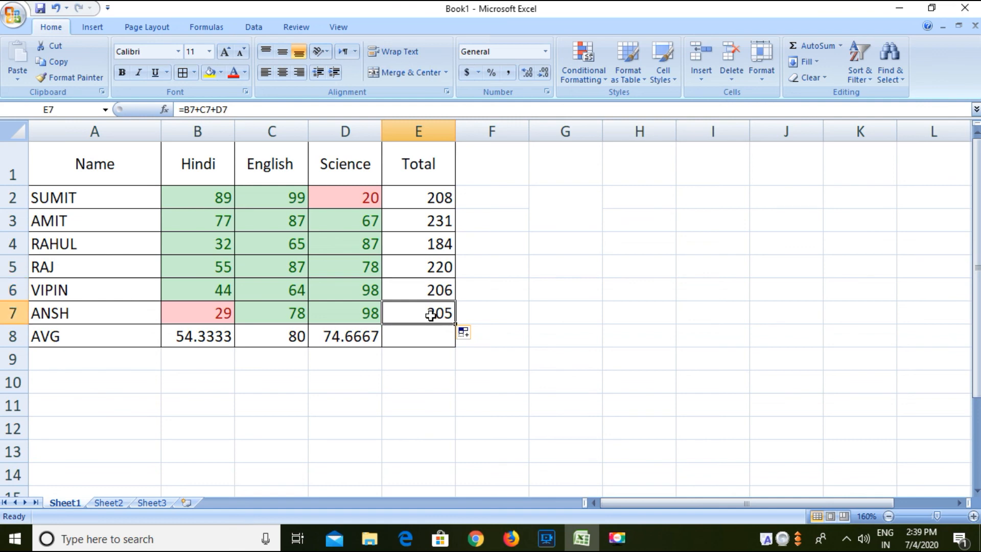
Change the last student's Hindi mark in B7 to 92
click(295, 312)
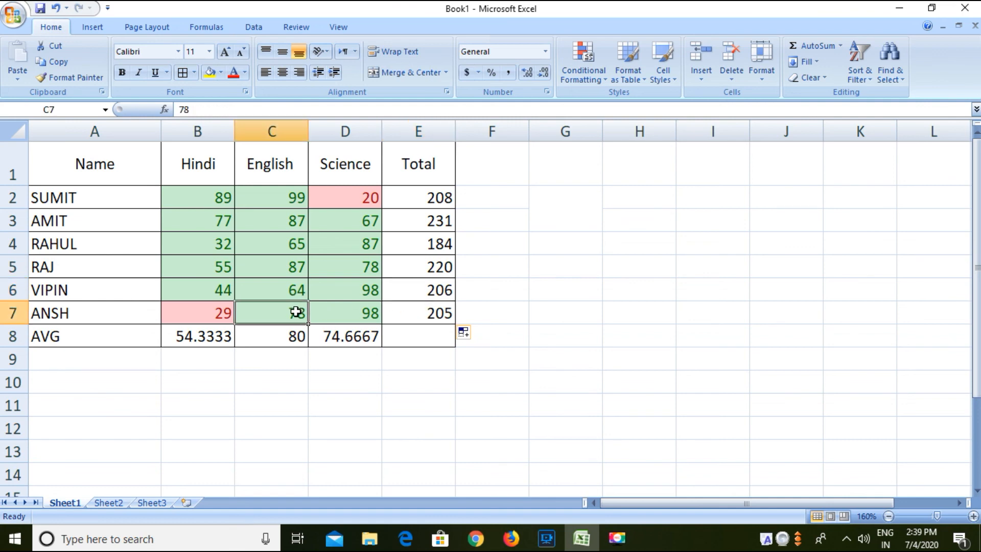
click(219, 316)
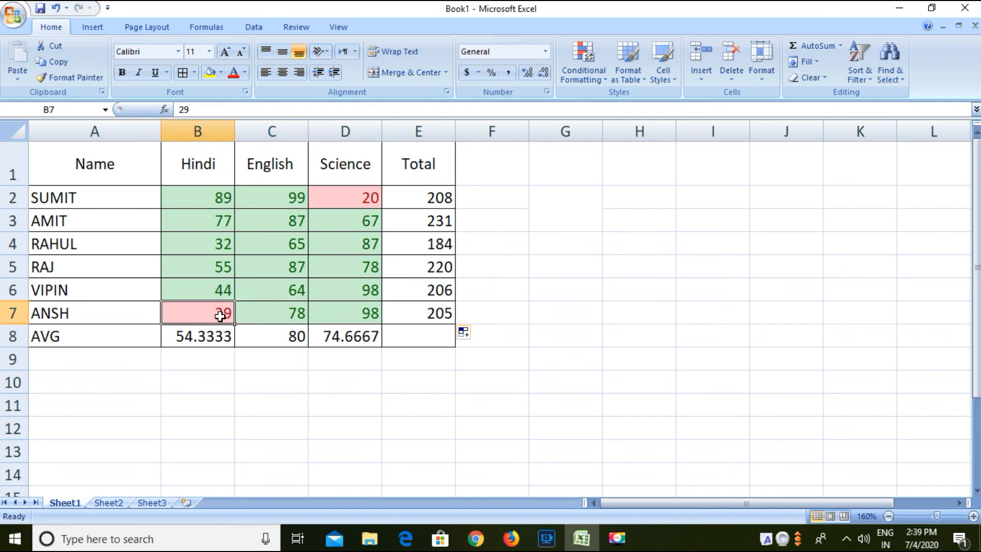
text(92)
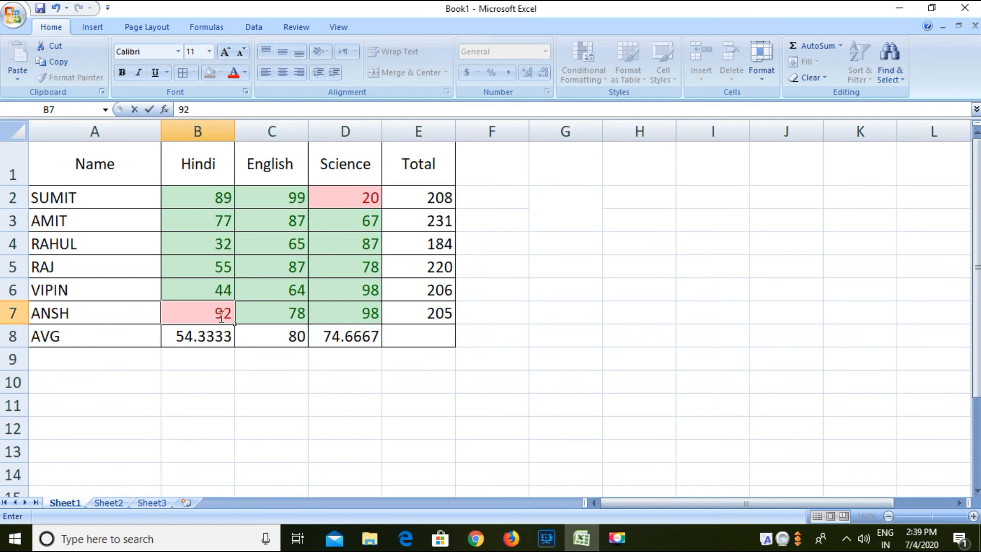
key(Return)
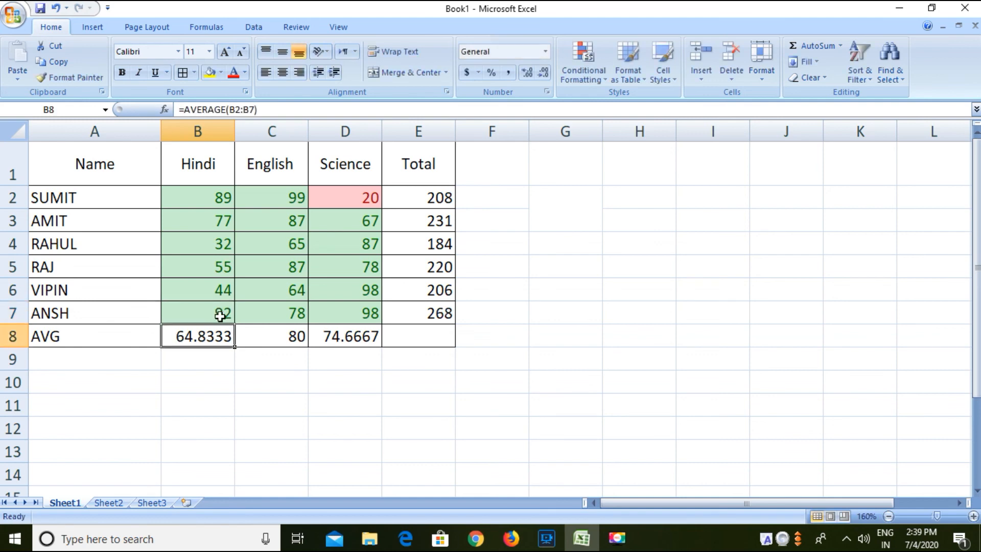